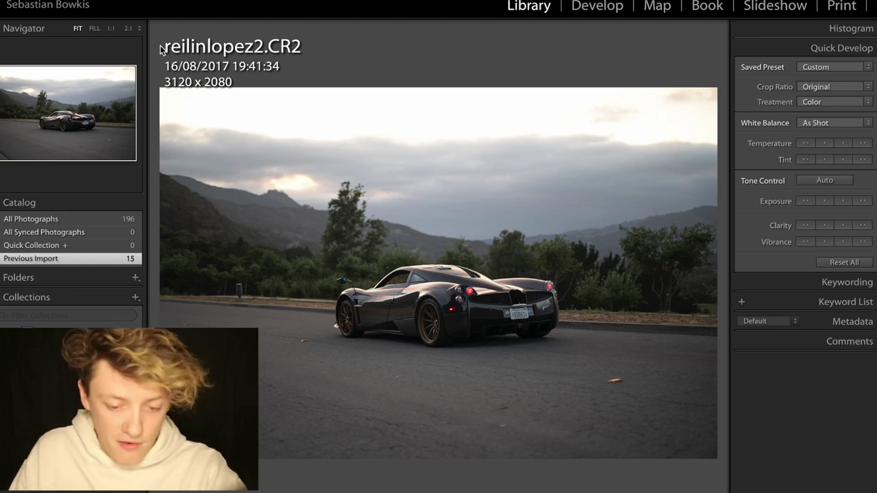
Step: Browse through the imported photos and return to the dark sports car shot
key("Right")
key("Right")
key("Right")
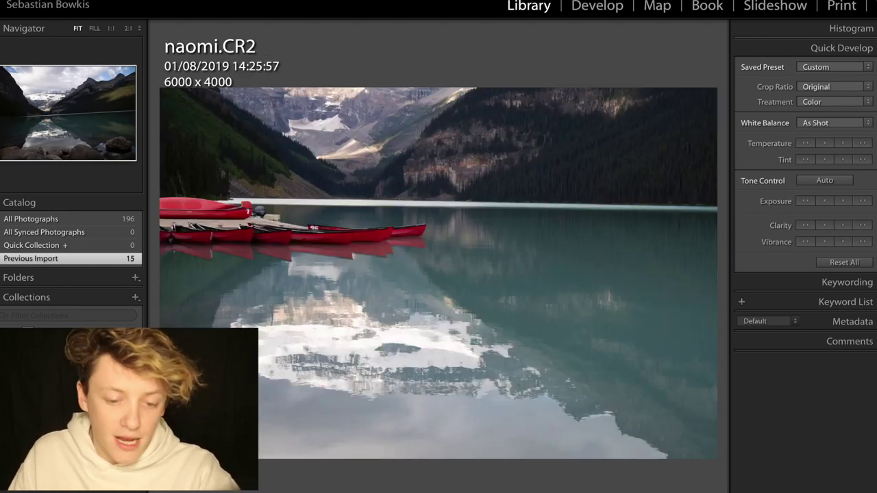
key("Right")
key("Right")
key("Right")
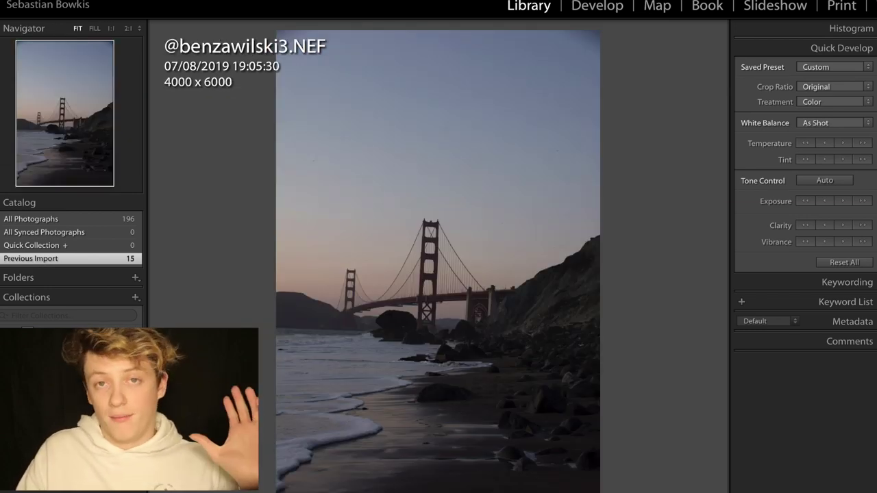
key("Right")
key("Right")
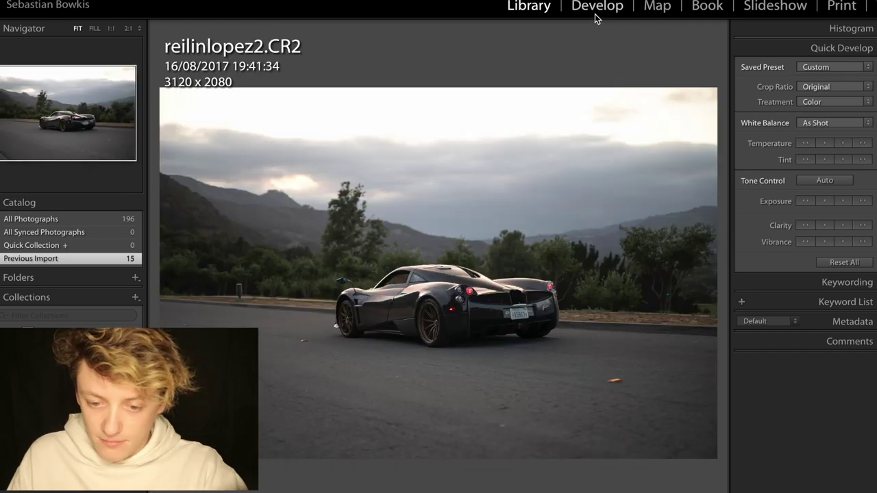
Step: Open the sports car photo in Develop and cycle the info overlay through the camera settings until it is hidden
left_click(594, 14)
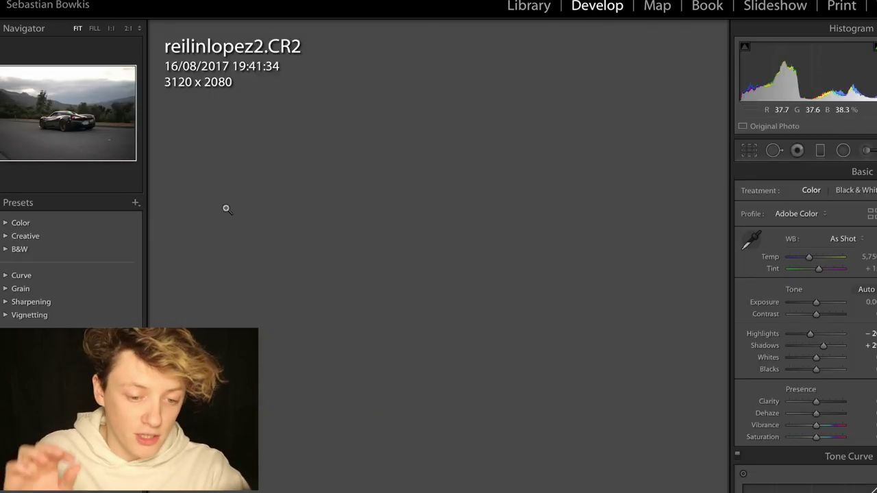
key("i")
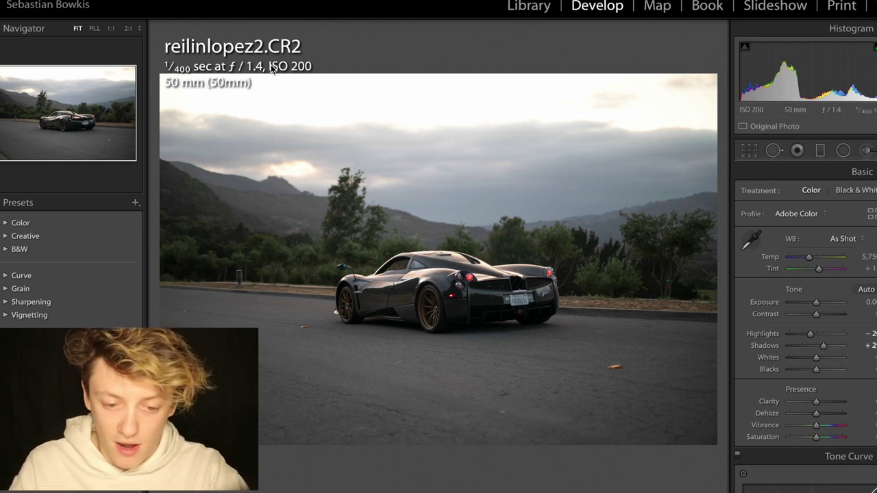
key("i")
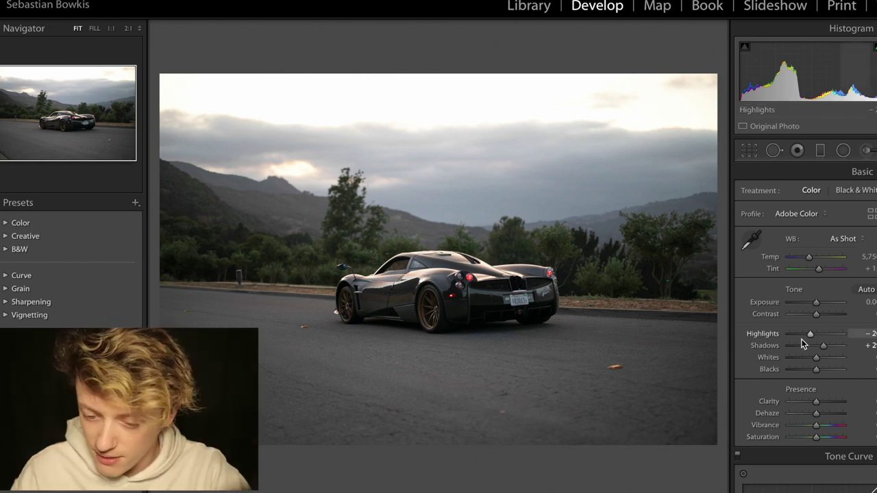
Step: Lower the highlights strongly and crop the photo tighter around the car at the original aspect ratio
left_click_drag(804, 337, 792, 338)
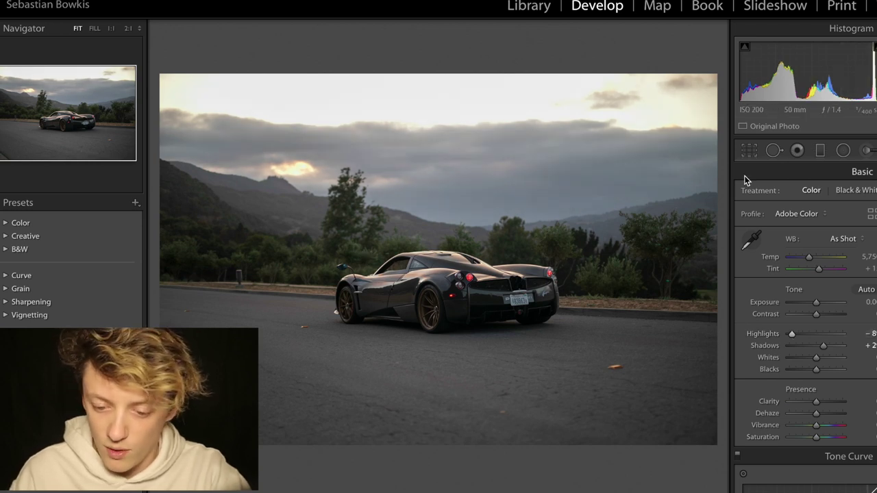
left_click(748, 152)
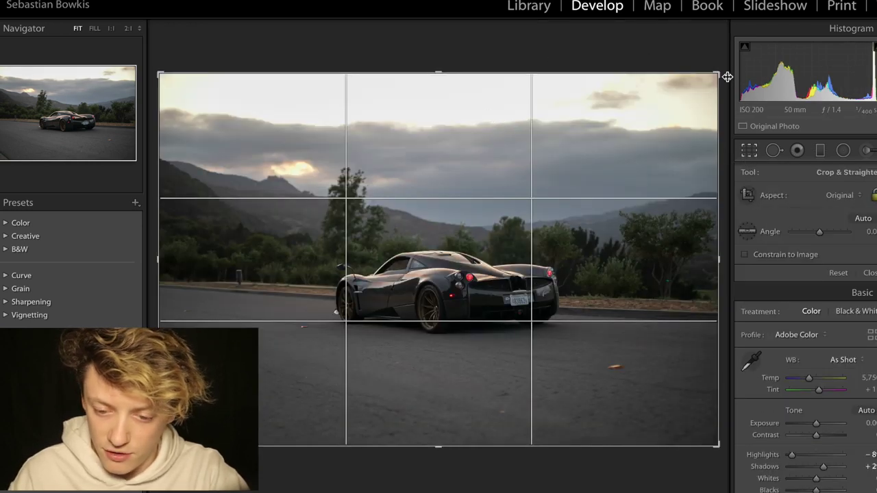
left_click_drag(722, 76, 690, 98)
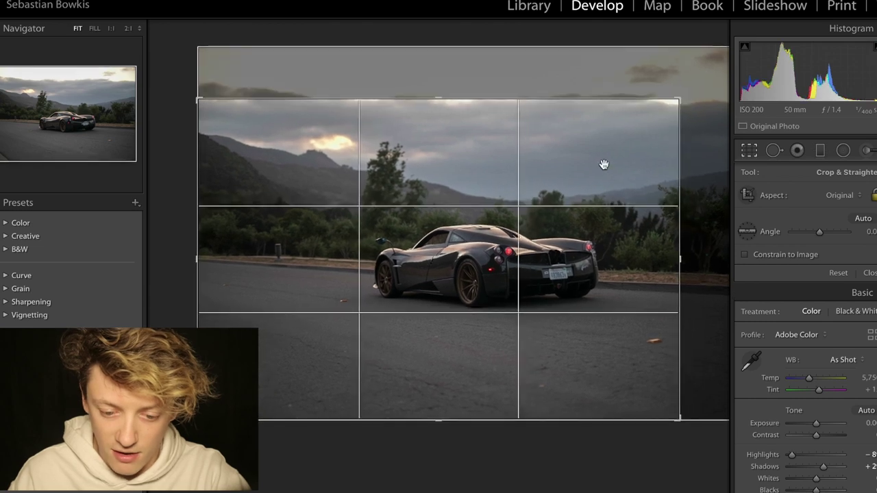
left_click_drag(591, 186, 515, 198)
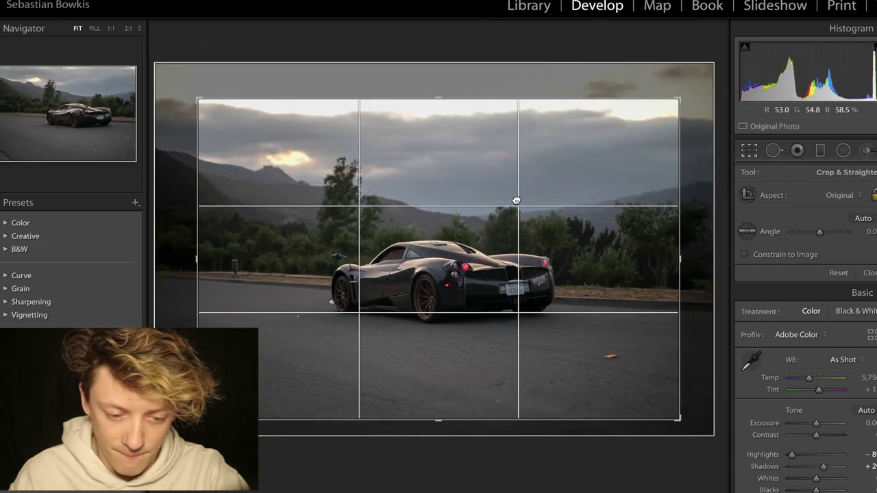
key("Return")
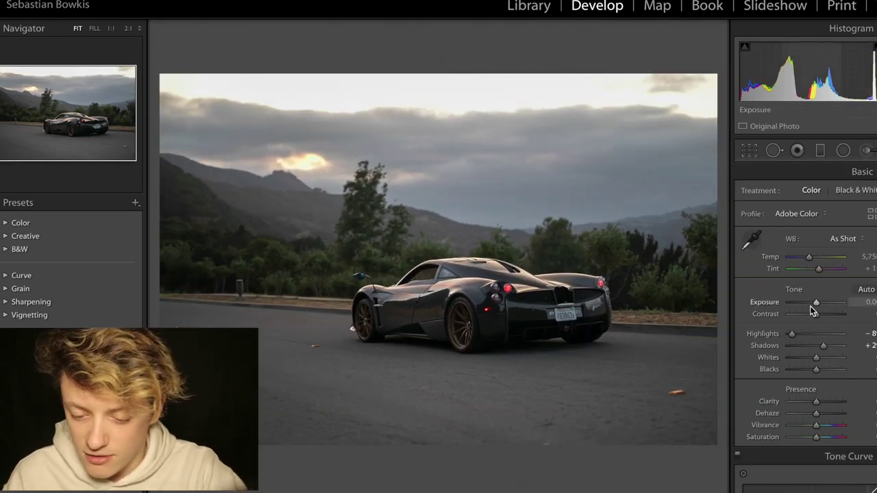
Step: Set exposure to about +0.4, lift shadows and whites, deepen the blacks, and add slight clarity and dehaze
left_click_drag(813, 303, 816, 302)
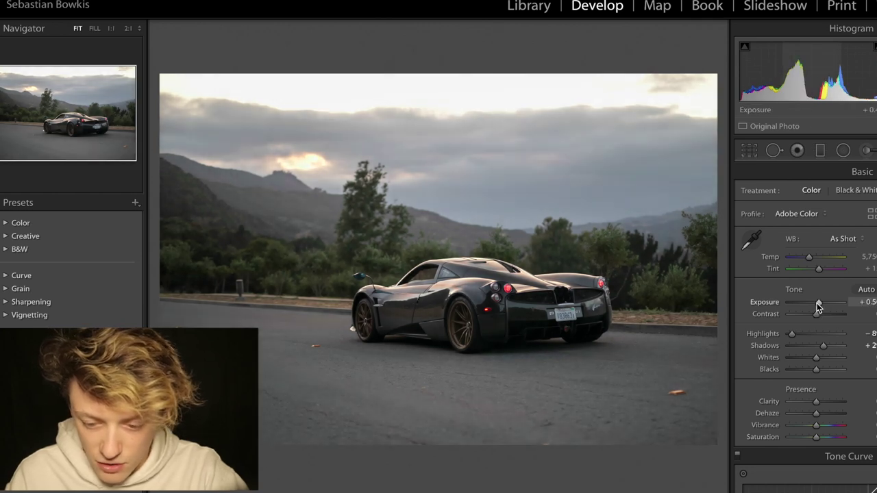
left_click_drag(824, 347, 807, 369)
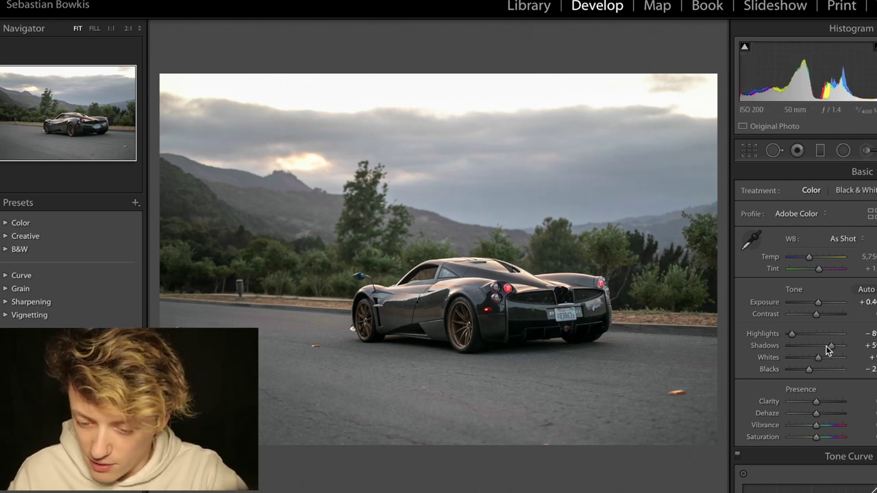
left_click_drag(816, 400, 821, 401)
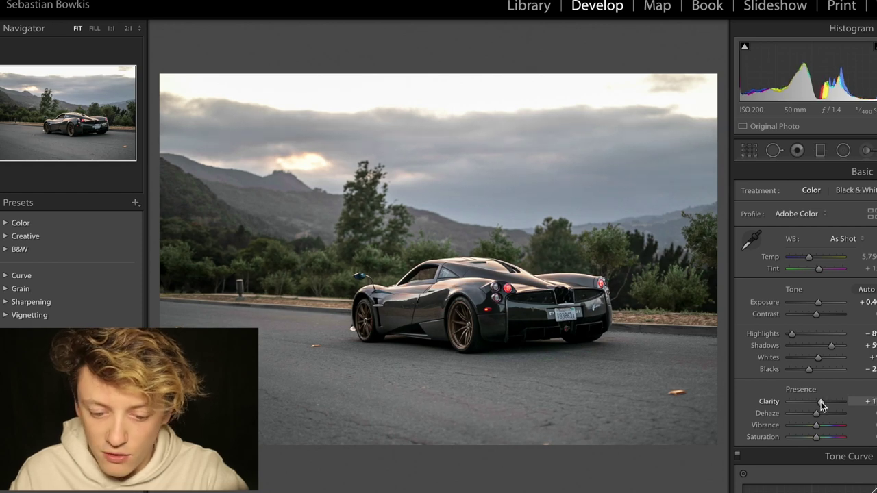
mouse_move(813, 415)
left_mouse_down()
mouse_move(828, 416)
mouse_move(818, 416)
left_mouse_up()
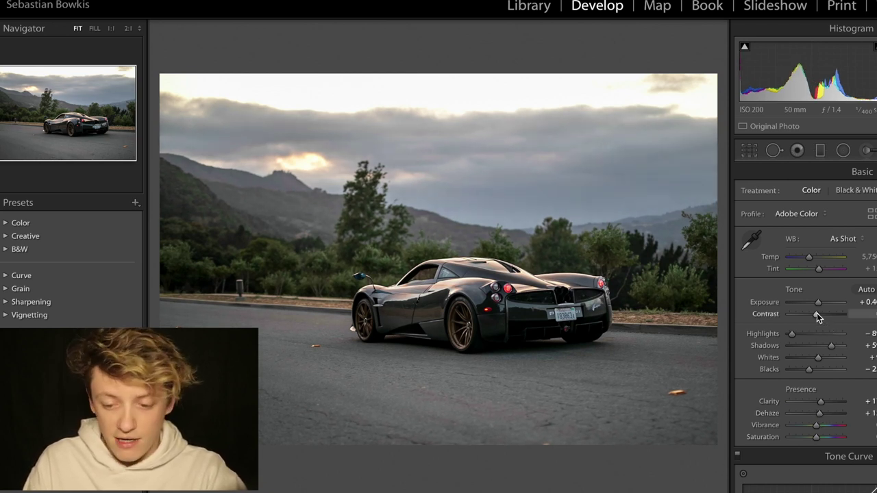
Step: Add a little contrast, raise the shadows close to maximum, reduce clarity, and return dehaze to zero
left_click_drag(817, 312, 819, 312)
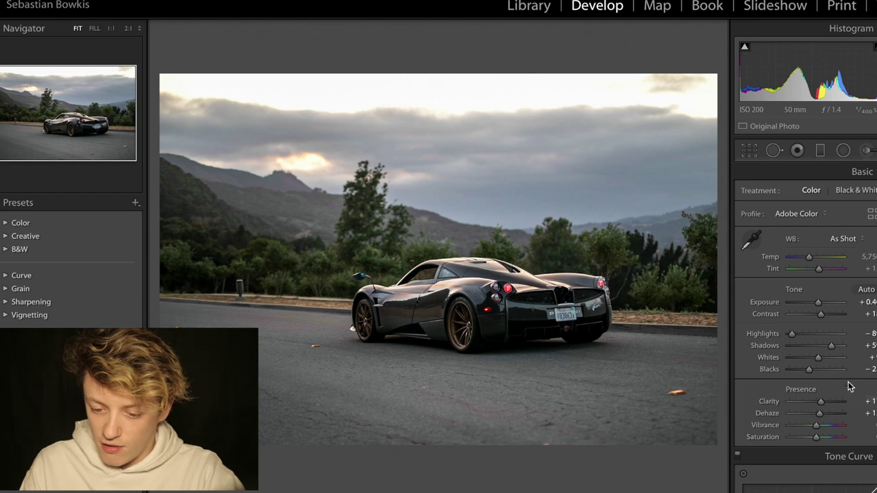
left_click_drag(831, 346, 840, 345)
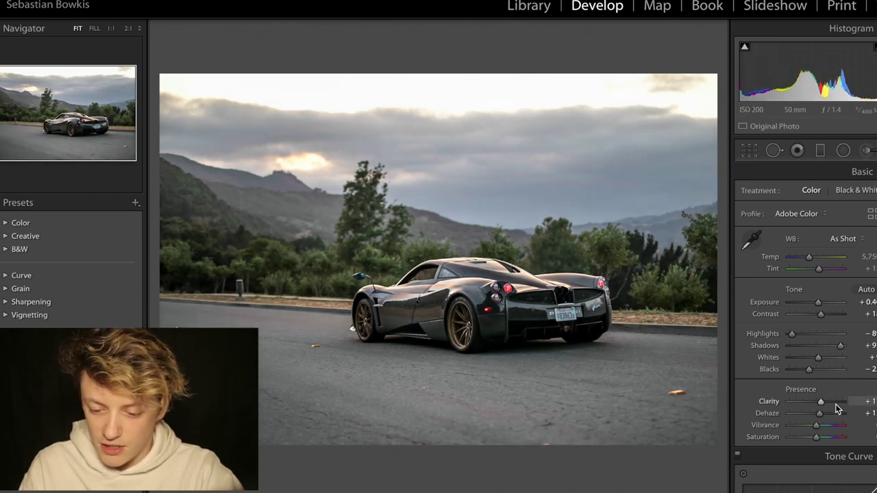
left_click_drag(819, 402, 816, 404)
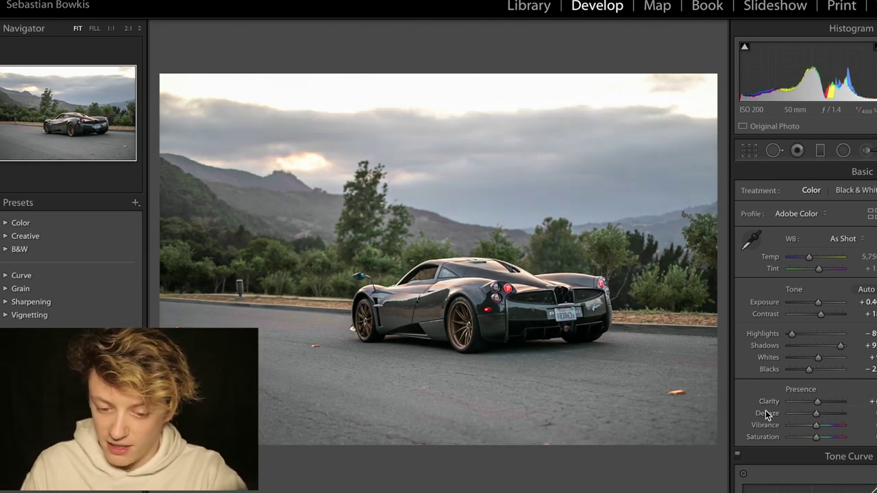
Step: Collapse the Basic and Tone Curve sections to bring the HSL colour sliders into view
scroll(818, 371, "down", 1)
scroll(818, 372, "up", 1)
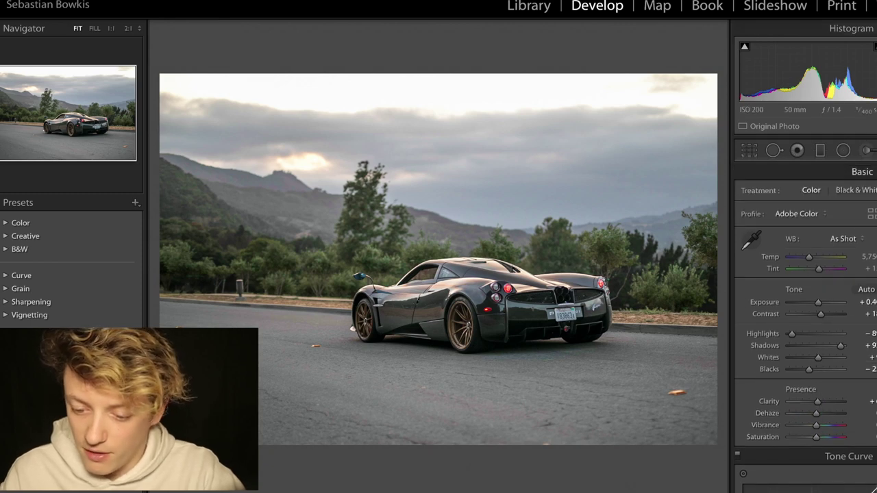
left_click(862, 171)
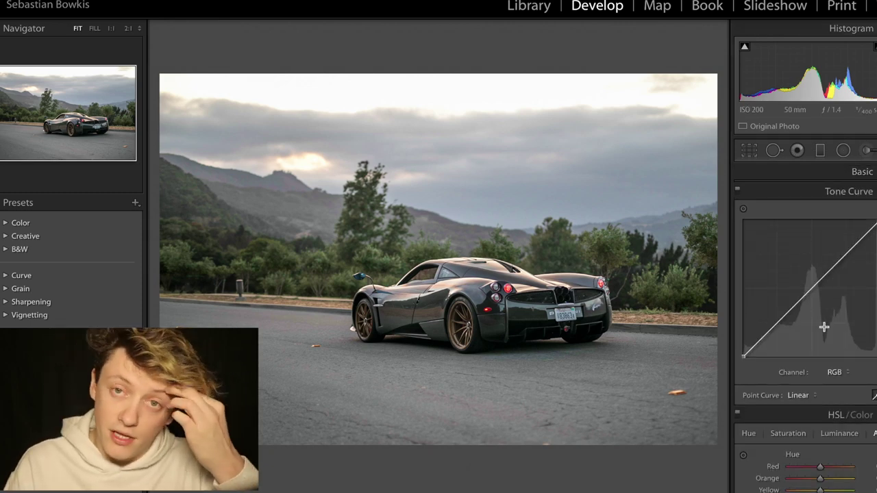
left_click(848, 191)
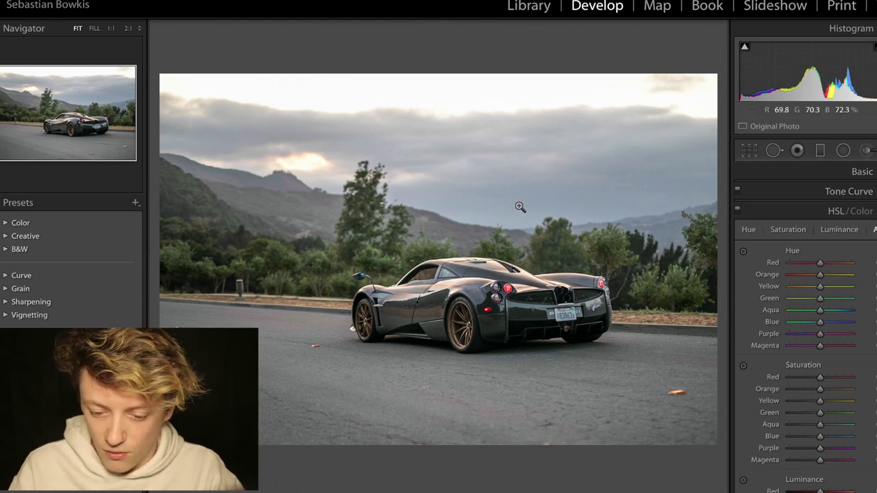
scroll(830, 414, "down", 3)
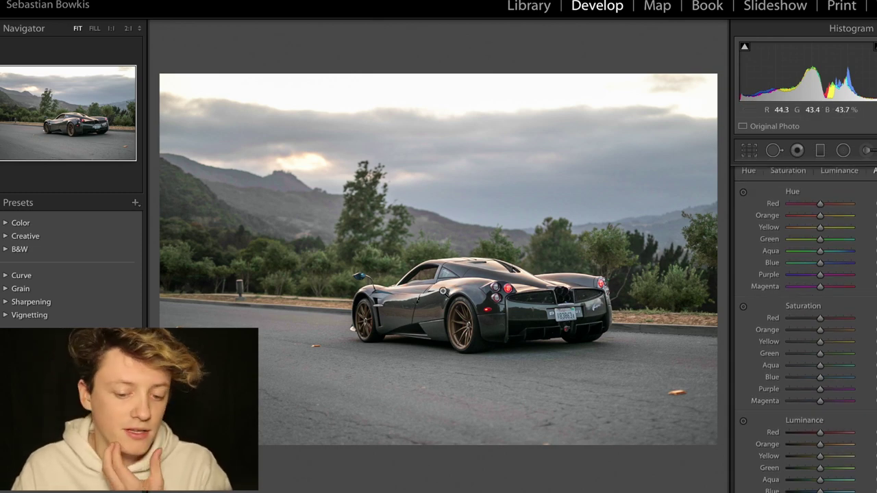
scroll(829, 274, "up", 3)
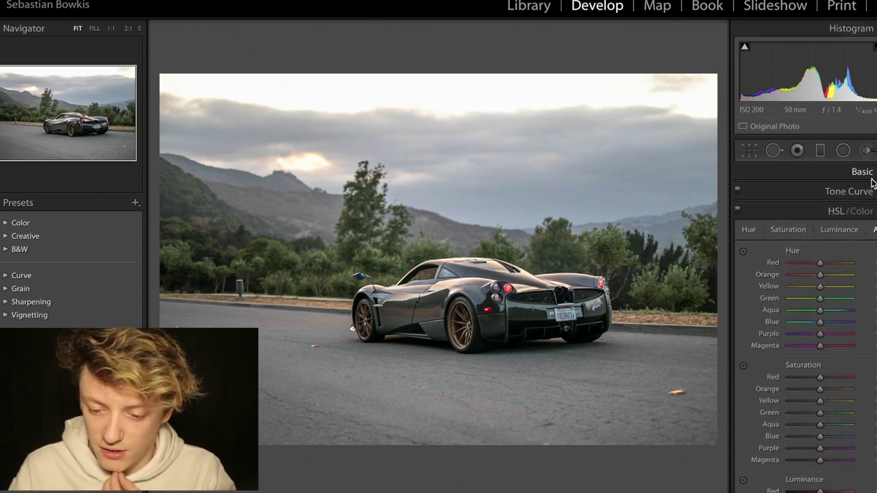
Step: Warm the white balance to a temperature of about 6,740 and shift the tint towards magenta
left_click(847, 177)
left_click_drag(808, 257, 822, 268)
left_click(849, 172)
Step: Reduce the red saturation slightly and desaturate the yellows and greens strongly
scroll(804, 306, "down", 1)
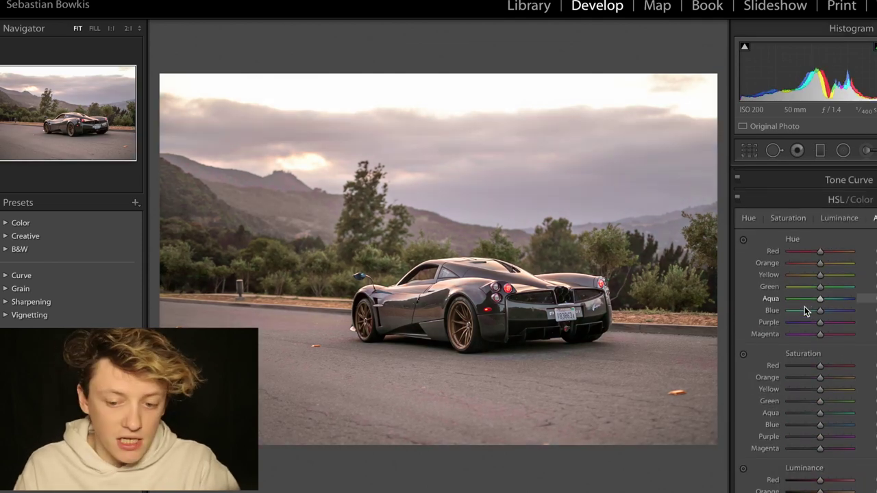
scroll(803, 319, "down", 1)
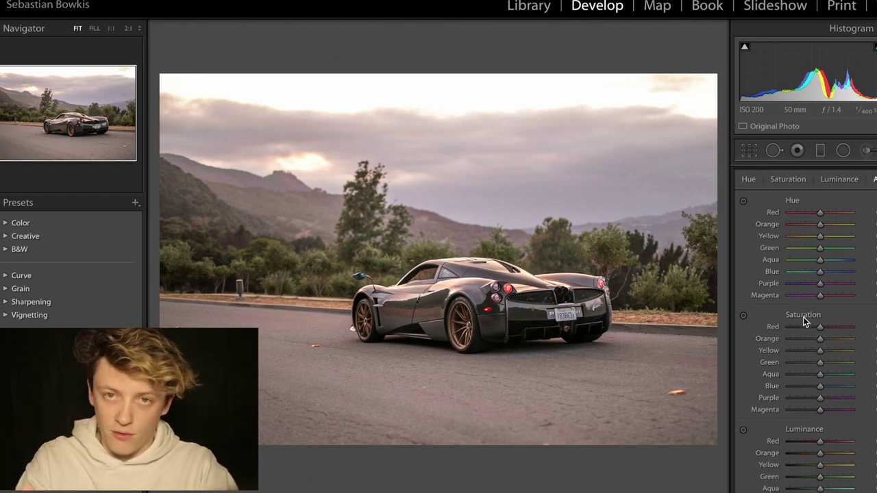
left_click_drag(820, 326, 814, 328)
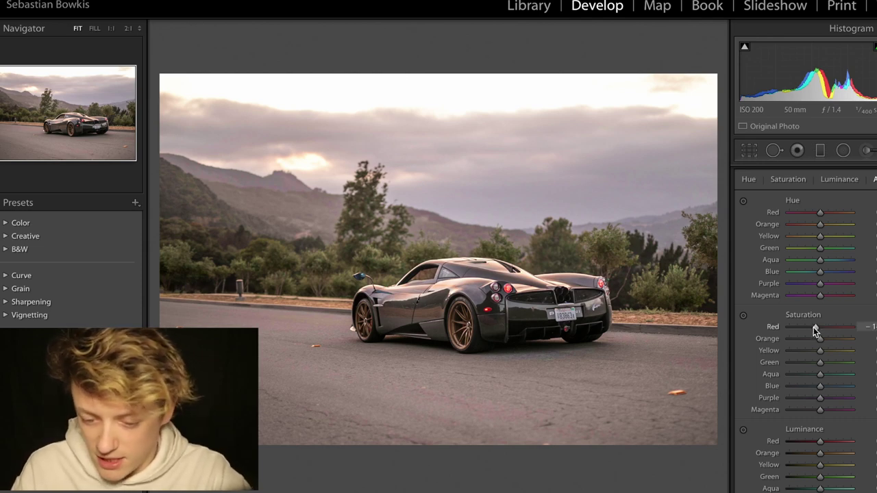
left_click_drag(805, 365, 793, 351)
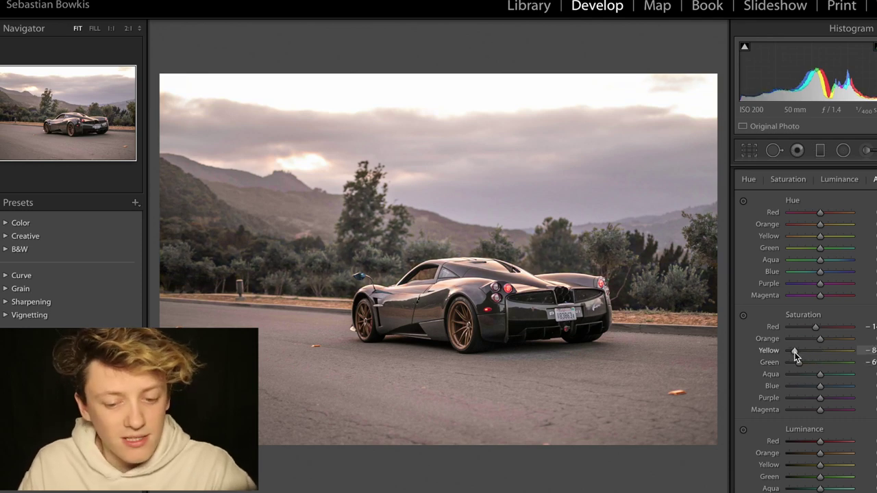
mouse_move(808, 354)
left_mouse_down()
mouse_move(841, 358)
mouse_move(795, 365)
left_mouse_up()
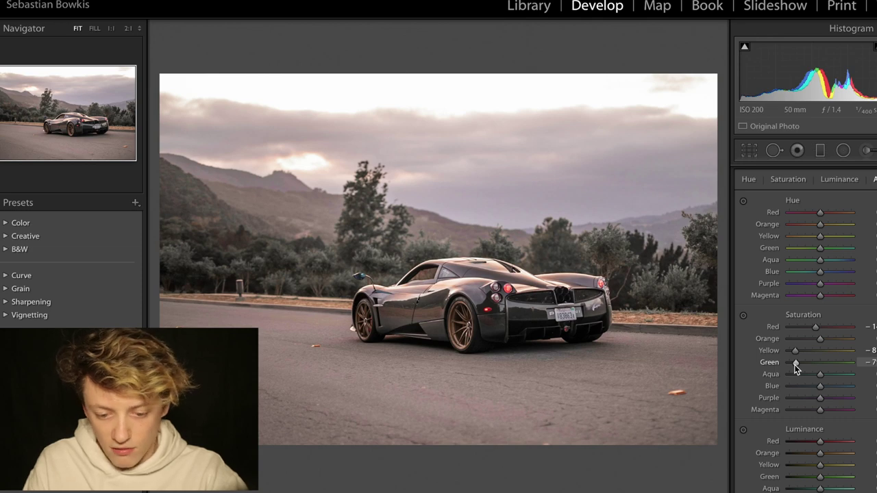
Step: Lower the aqua, blue, purple and magenta saturation, and boost the red and orange saturation to a little over +30
left_click_drag(821, 377, 807, 410)
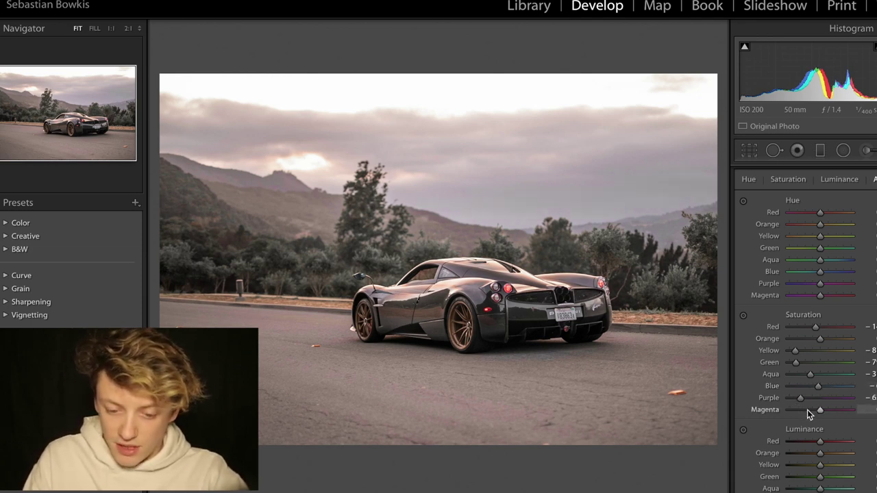
left_click_drag(827, 338, 829, 322)
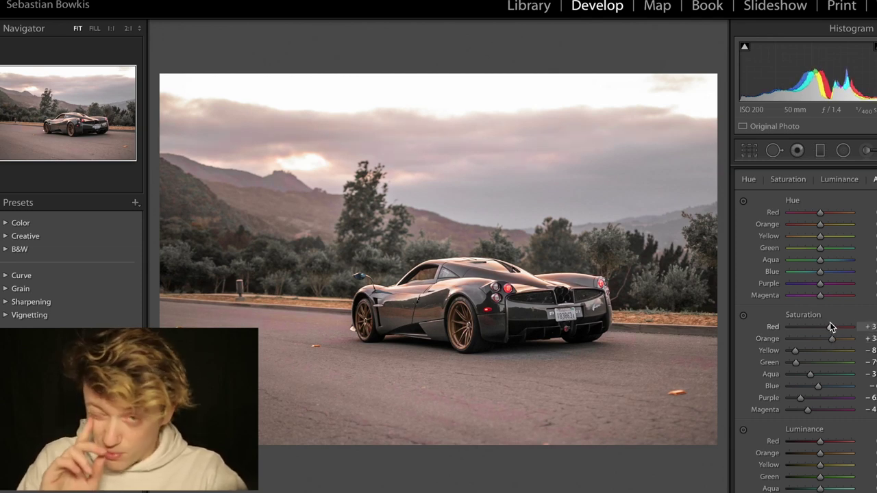
mouse_move(832, 338)
left_mouse_down()
mouse_move(840, 339)
mouse_move(831, 338)
left_mouse_up()
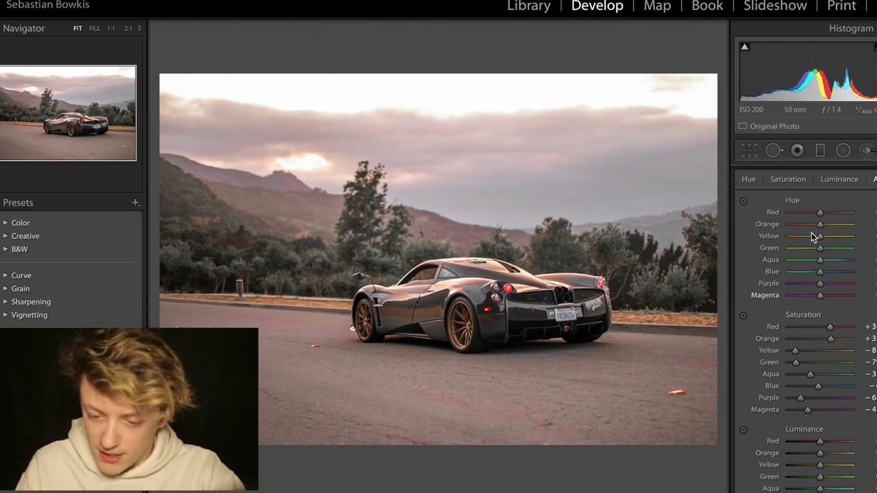
Step: Shift the red hue well towards magenta and nudge the orange hue slightly towards red
mouse_move(819, 212)
left_mouse_down()
mouse_move(786, 222)
mouse_move(803, 219)
left_mouse_up()
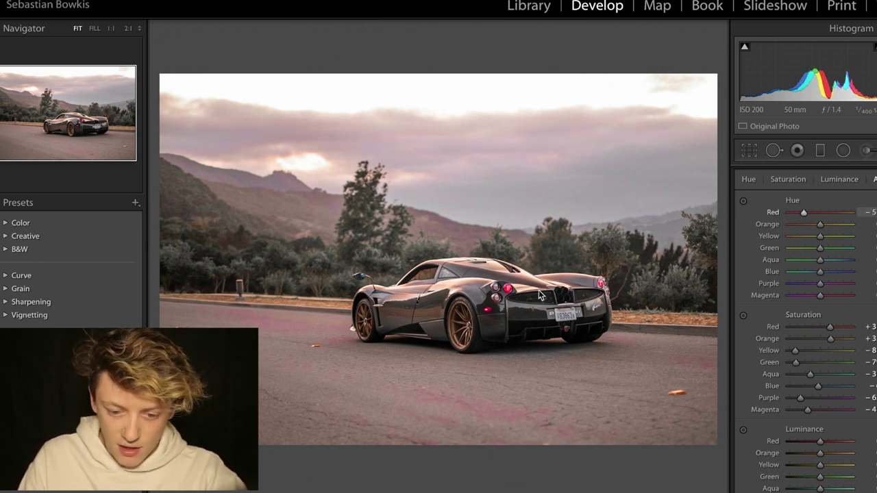
mouse_move(820, 224)
left_mouse_down()
mouse_move(763, 228)
mouse_move(848, 227)
mouse_move(820, 227)
left_mouse_up()
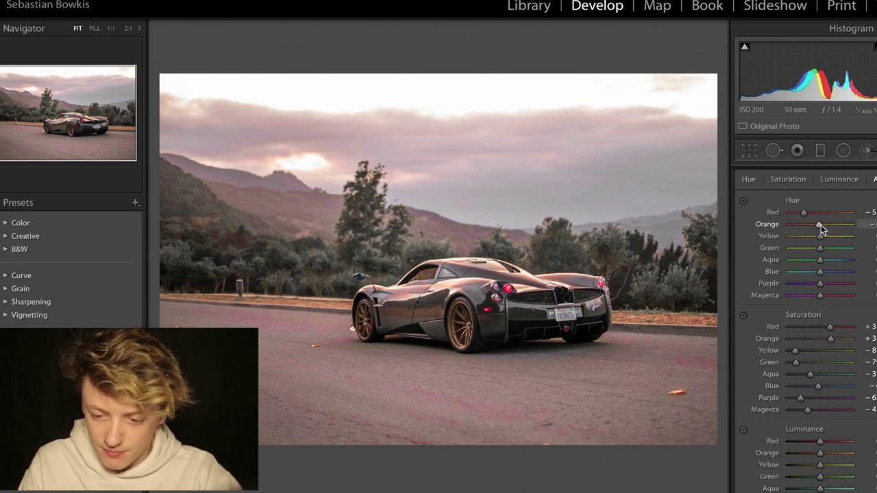
Step: Reopen the Basic adjustments and reset the white balance tint to its default
scroll(821, 225, "up", 3)
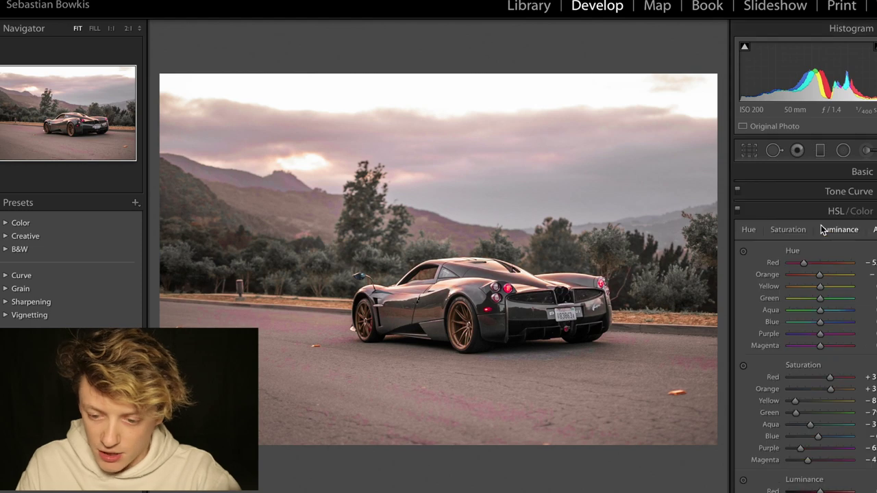
left_click(864, 172)
double_click(771, 270)
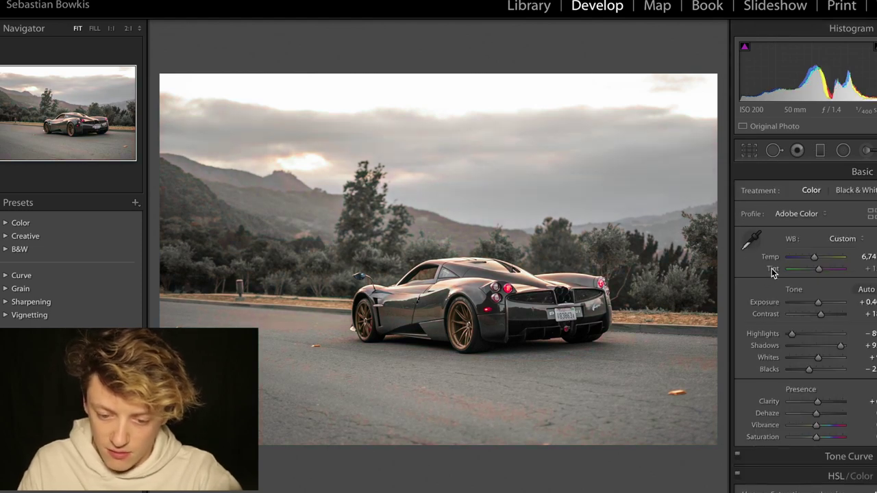
Step: Shift the orange and yellow hues slightly towards red, and darken the red luminance while brightening the orange luminance slightly
left_click(865, 172)
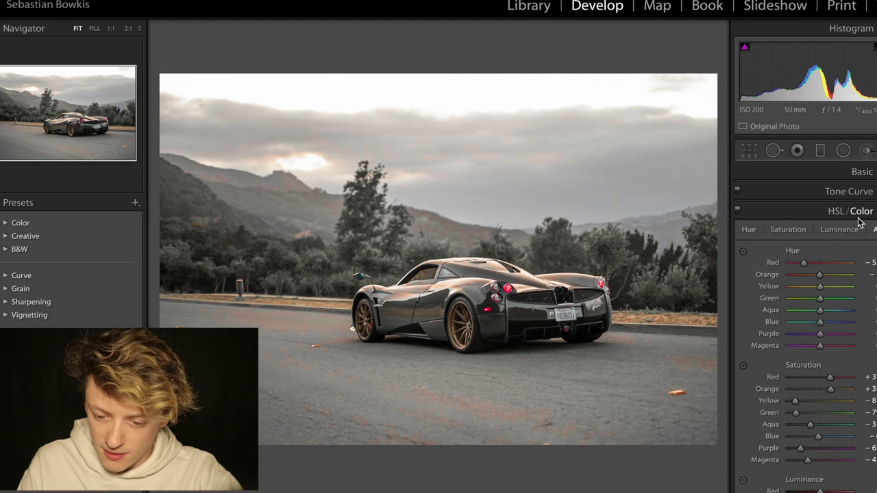
left_click_drag(819, 274, 810, 276)
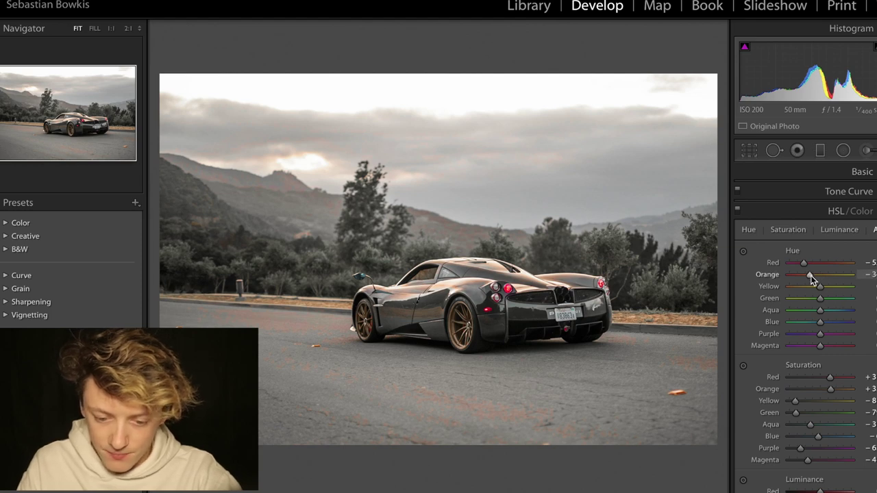
scroll(810, 276, "down", 3)
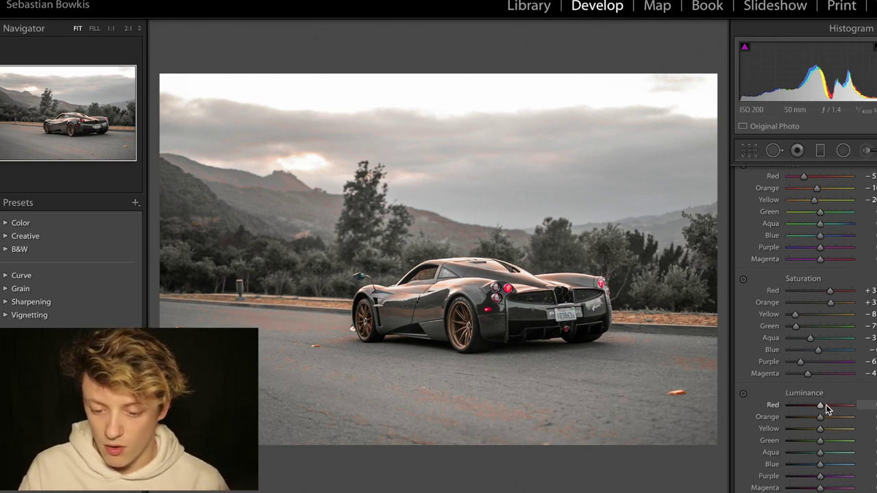
left_click_drag(818, 406, 808, 407)
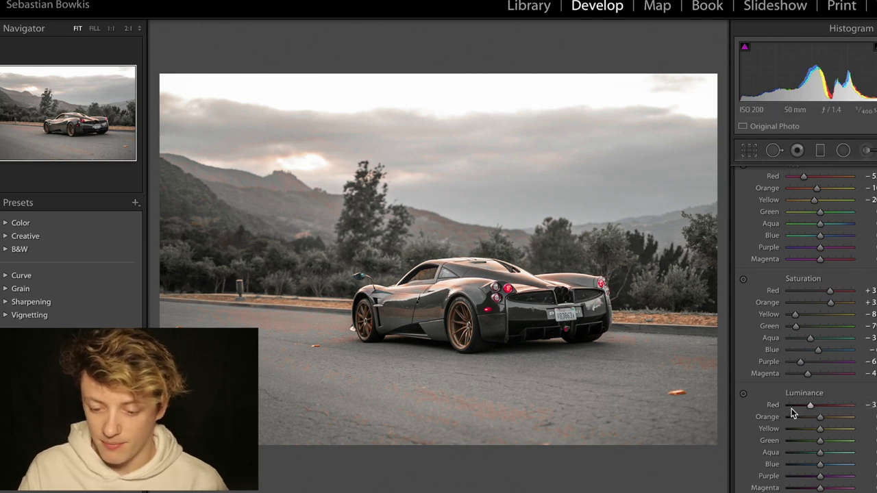
left_click_drag(834, 419, 822, 424)
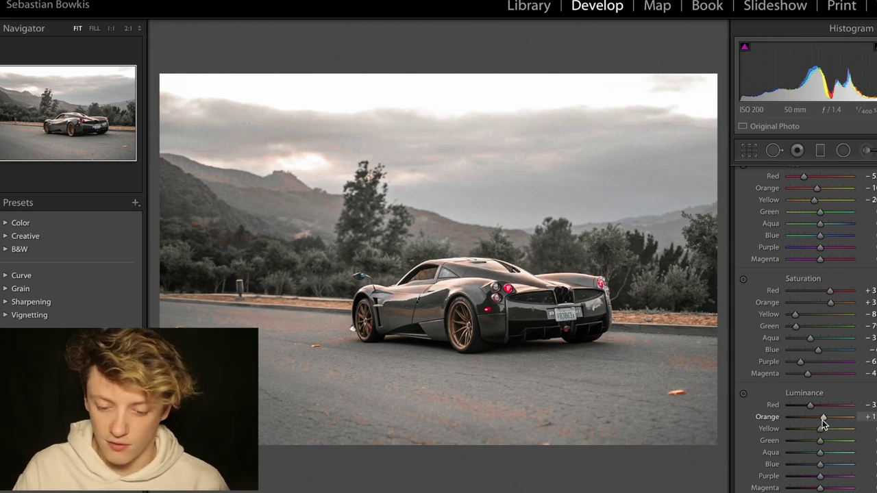
Step: Compare the colour-adjusted photo with its original version and review the HSL settings
key("backslash")
key("backslash")
key("backslash")
key("backslash")
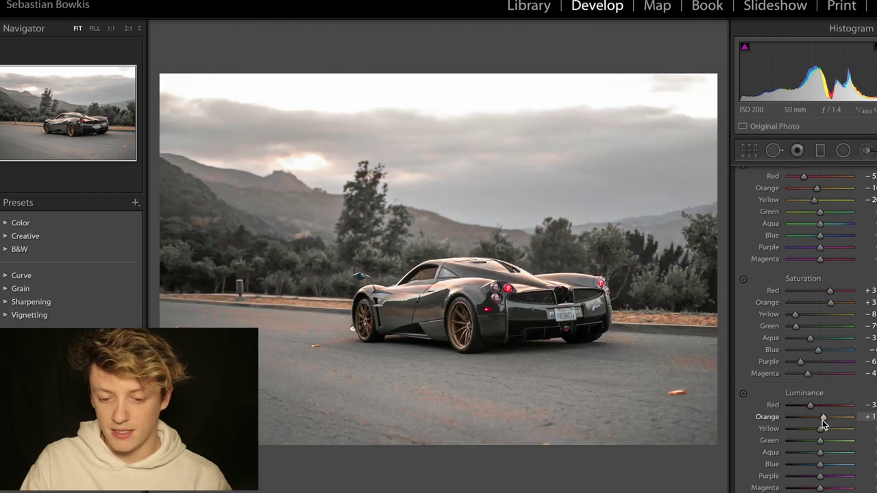
scroll(821, 423, "down", 2)
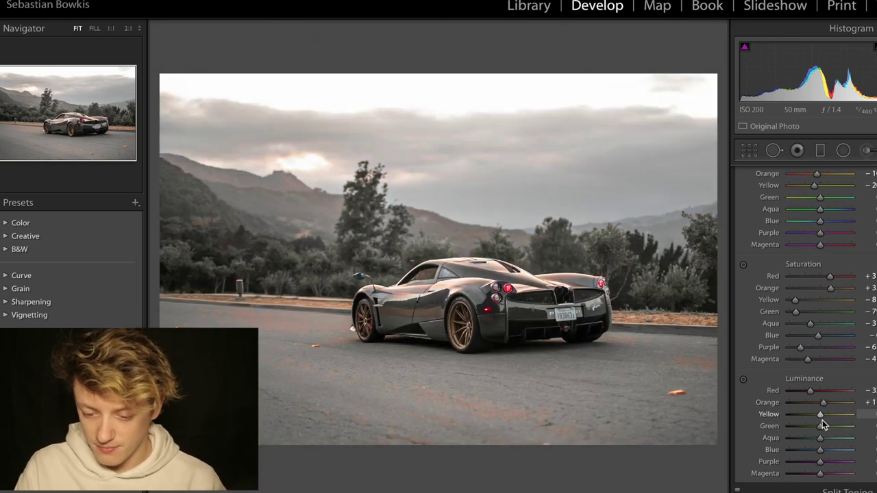
scroll(820, 452, "up", 4)
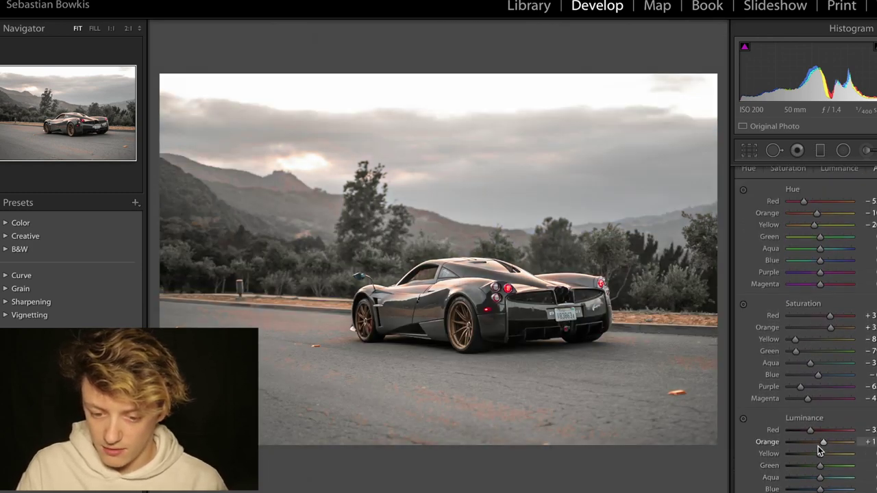
left_click(849, 193)
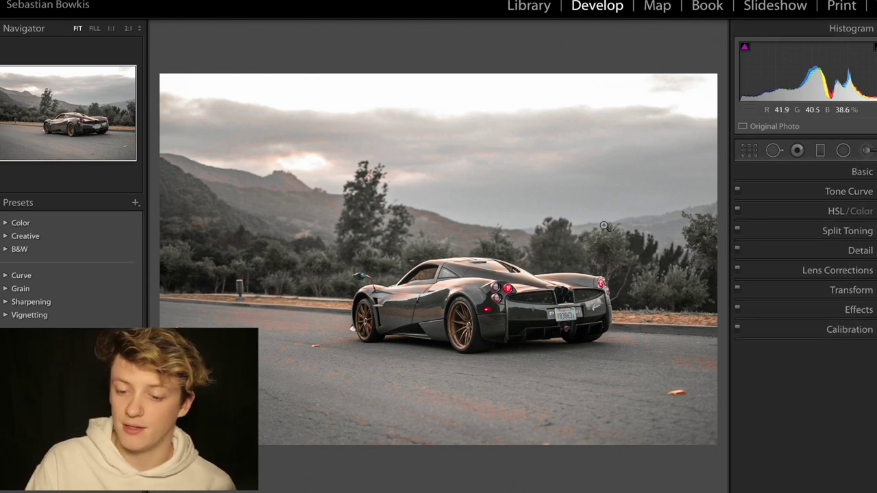
Step: Add a graduated filter over the sky, fading down into the trees, and reset its effect settings
left_click(821, 151)
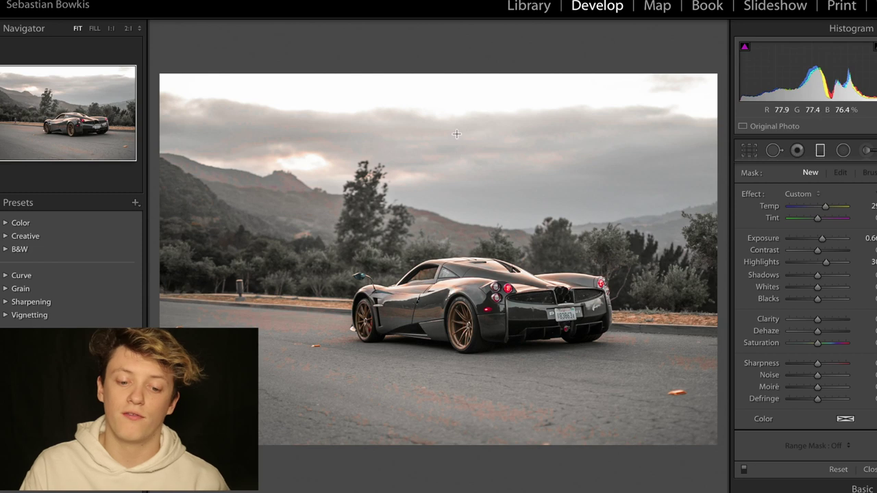
left_click_drag(454, 108, 455, 245)
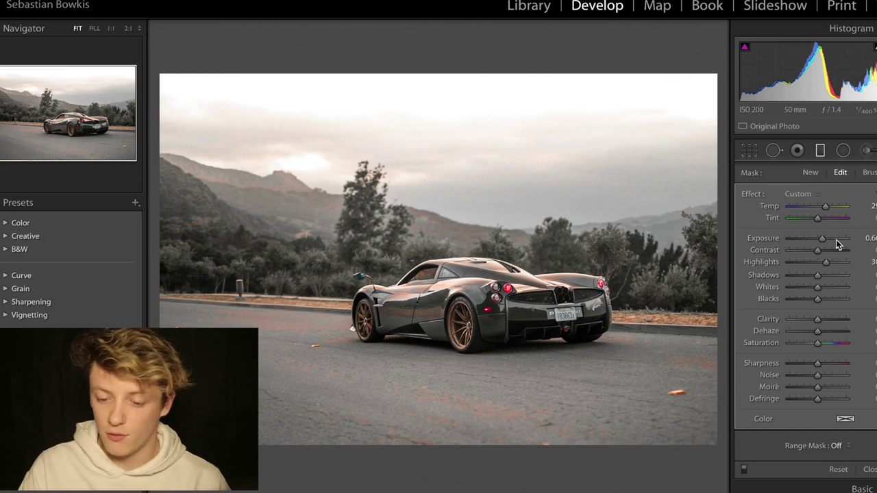
double_click(755, 194)
Step: Lower the sky filter's exposure to about -1.00, cool its temperature, reduce highlights, clarity, dehaze and saturation, and raise noise reduction
left_click_drag(822, 240, 802, 243)
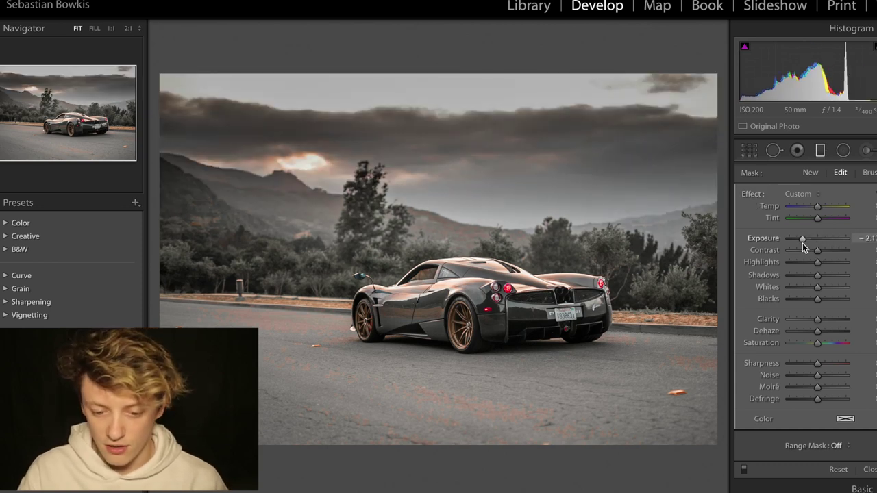
left_click_drag(802, 243, 803, 243)
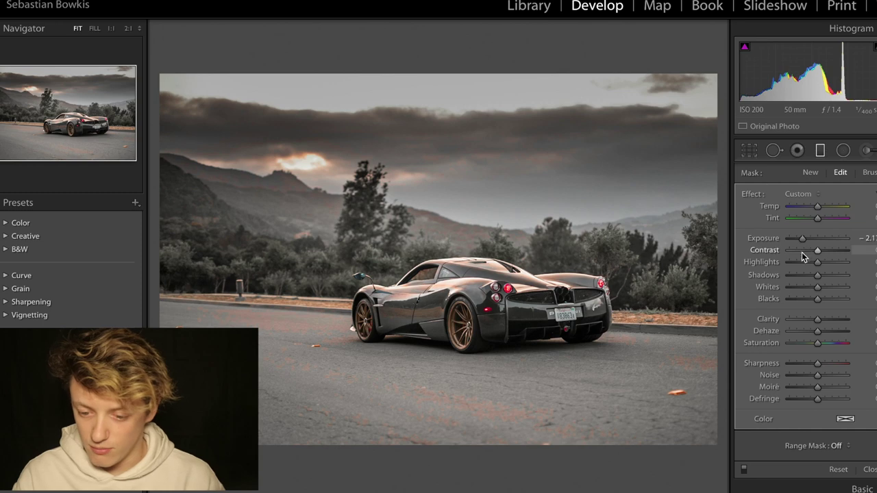
left_click_drag(804, 243, 811, 242)
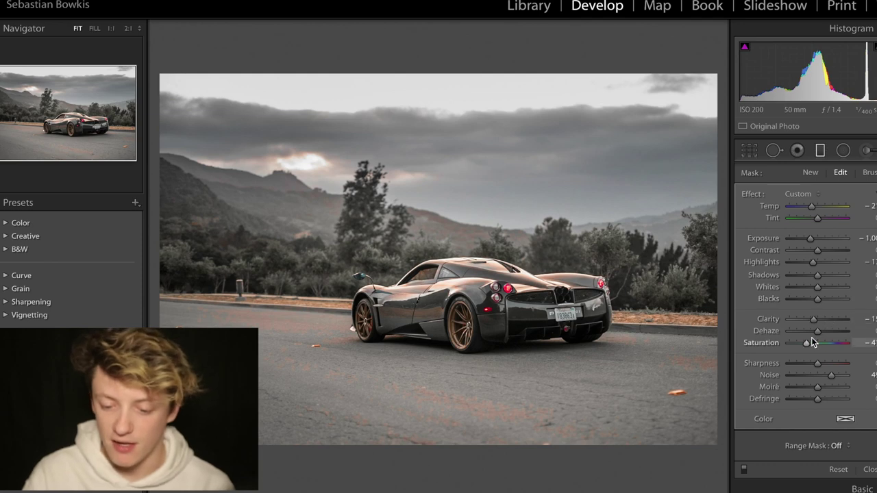
mouse_move(809, 332)
left_mouse_down()
mouse_move(818, 330)
mouse_move(802, 331)
left_mouse_up()
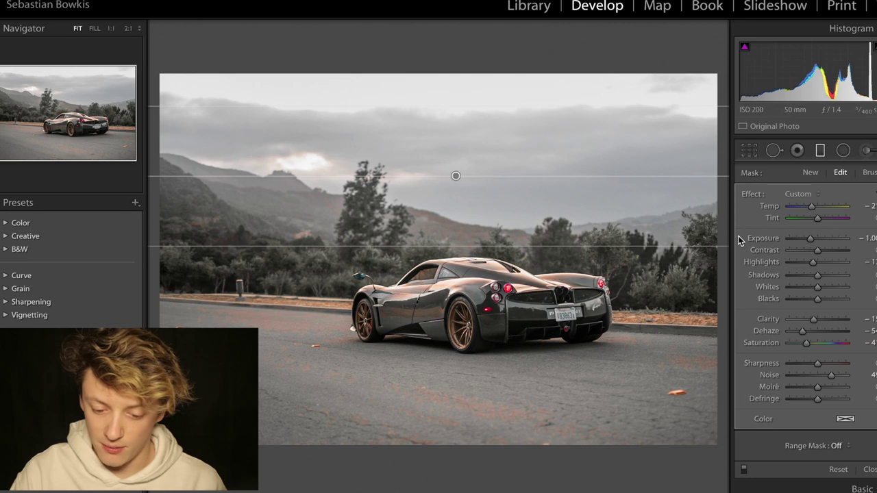
Step: Add a second graduated filter over the foreground road, reset its effects, and set exposure to -1.05 with strongly reduced contrast
left_click_drag(477, 459, 478, 336)
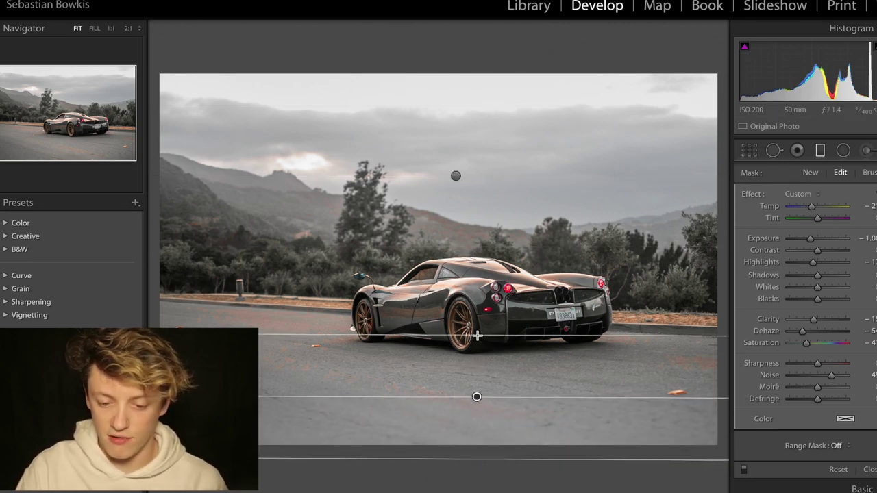
double_click(755, 197)
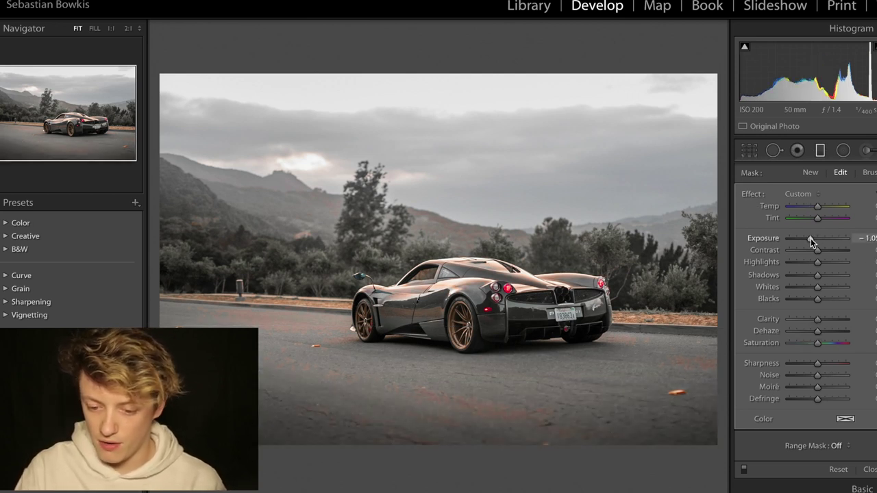
left_click_drag(811, 252, 804, 251)
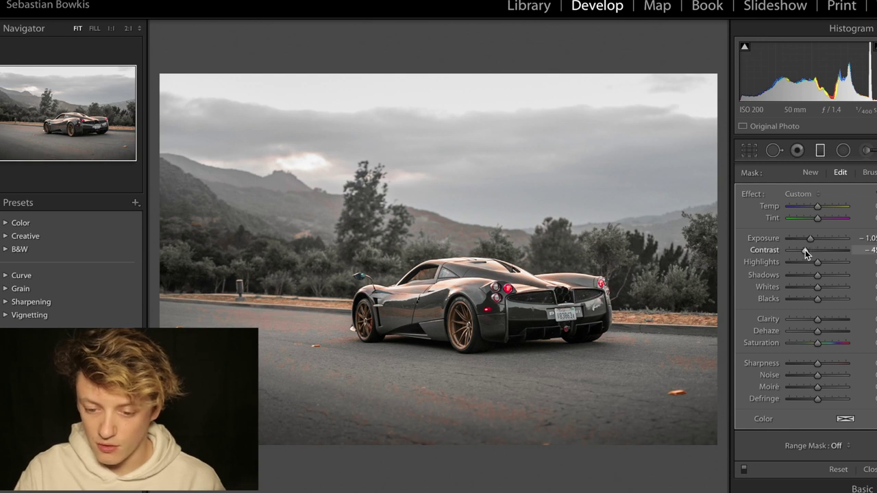
Step: Cool the road filter's temperature, lower its saturation and sharpness to below -30, and raise its noise reduction to over 40
mouse_move(817, 207)
left_mouse_down()
mouse_move(823, 211)
mouse_move(810, 210)
left_mouse_up()
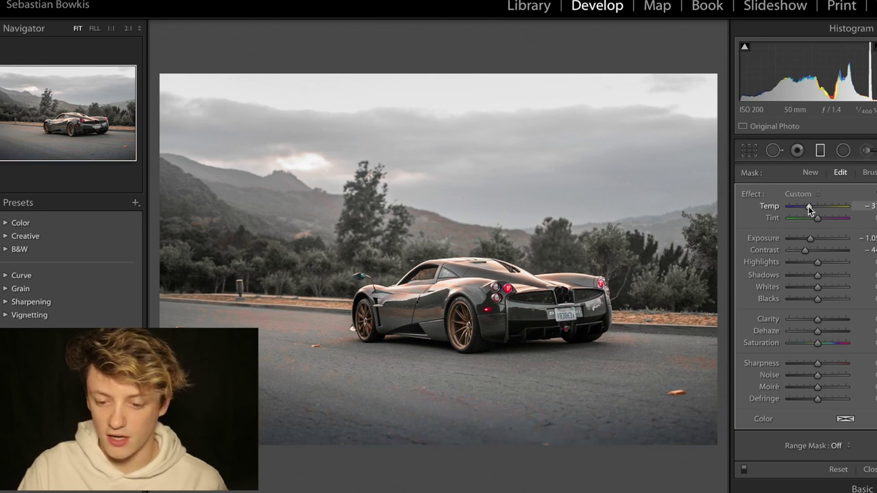
left_click(807, 342)
left_click(809, 364)
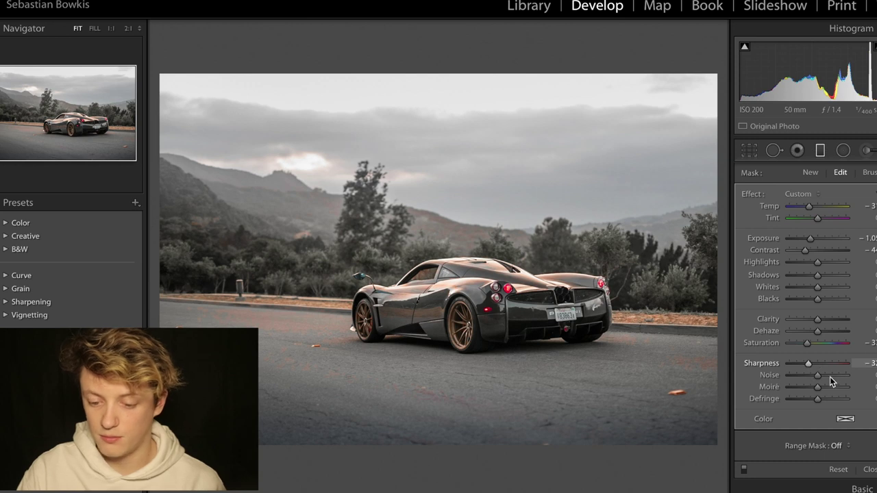
left_click(830, 375)
Step: Lower the road filter's highlights and shadows, extend its gradient up to the road's far edge, and finish the filter
left_click_drag(414, 458, 536, 339)
left_click(805, 262)
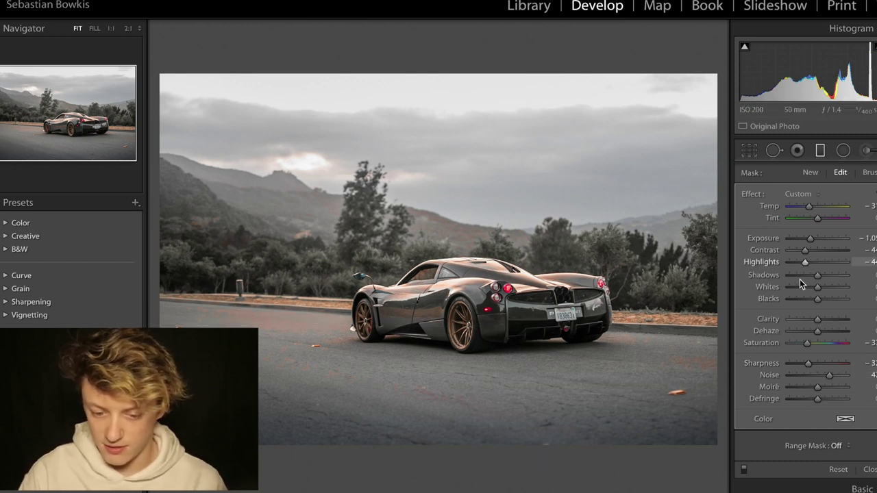
left_click(808, 275)
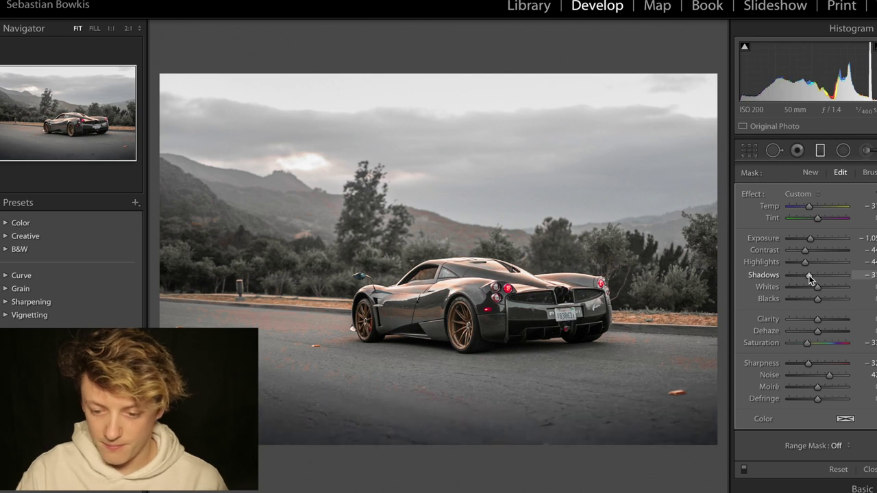
left_click_drag(463, 328, 493, 334)
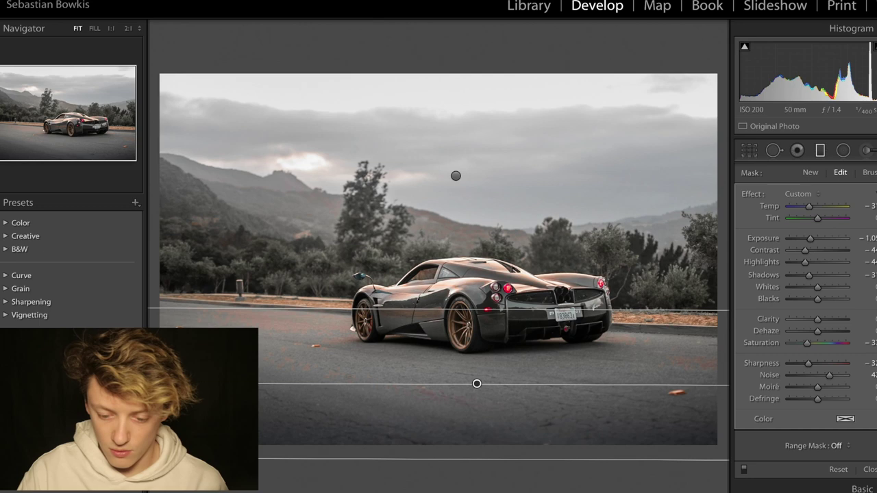
left_click(820, 150)
Step: Compare the photo before and after the edits to examine the effect of the sky and road filters
key("backslash")
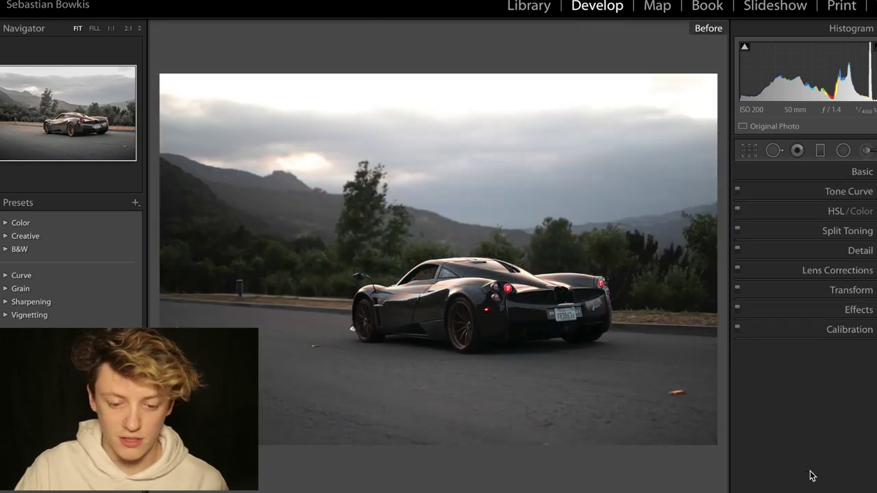
key("backslash")
key("backslash")
key("backslash")
key("backslash")
key("backslash")
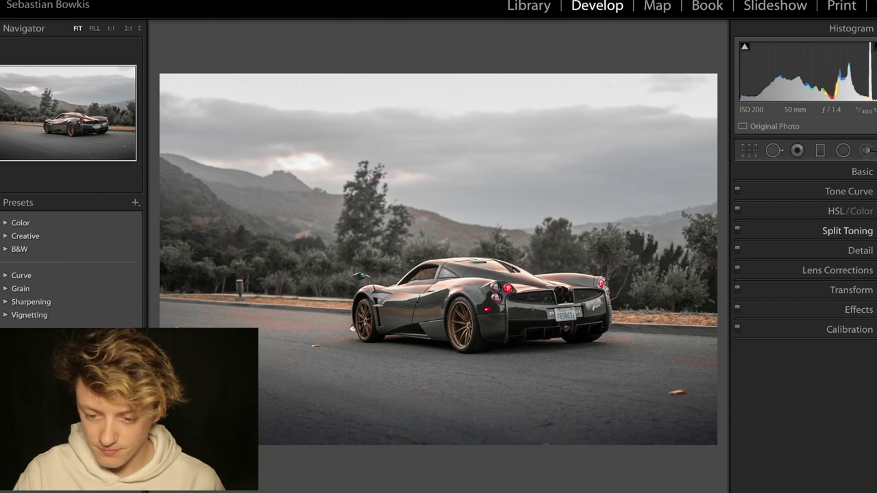
key("backslash")
key("backslash")
key("backslash")
key("backslash")
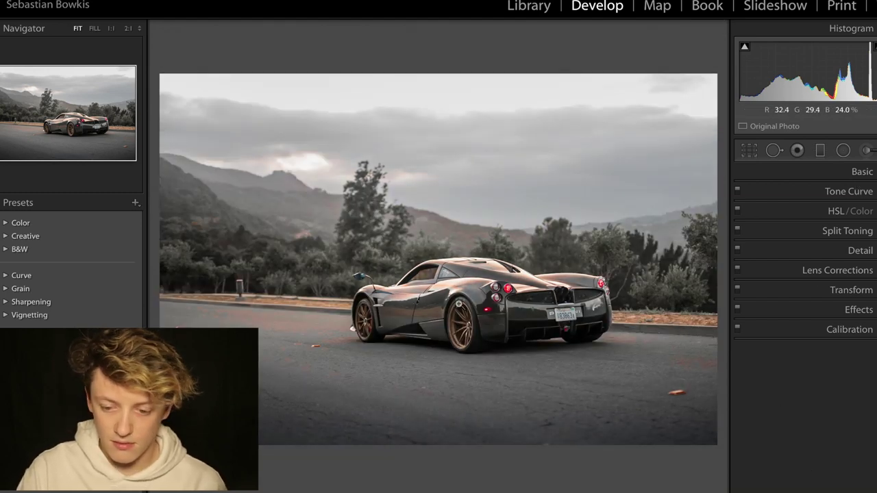
Step: Reduce the Basic shadows adjustment to a little over +40
left_click(836, 171)
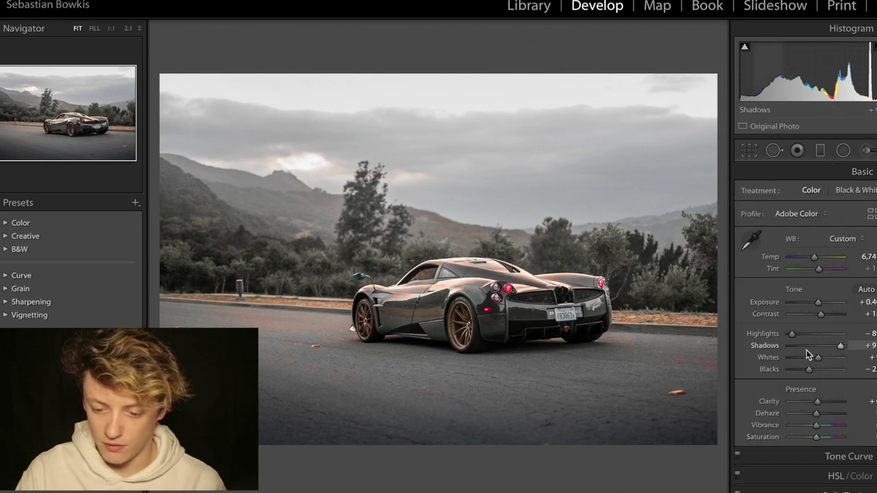
left_click_drag(831, 349, 832, 349)
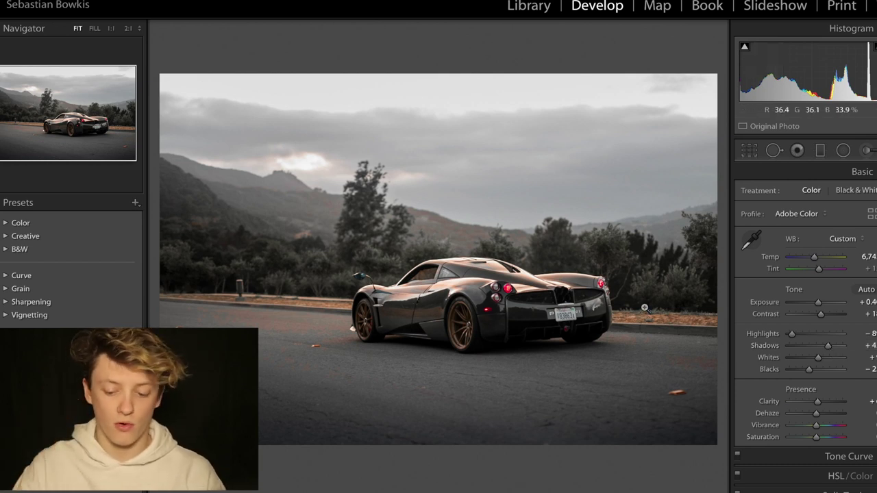
Step: Compare the original photo with the edit to examine the reduced shadows and overall contrast
key("backslash")
key("backslash")
key("backslash")
key("backslash")
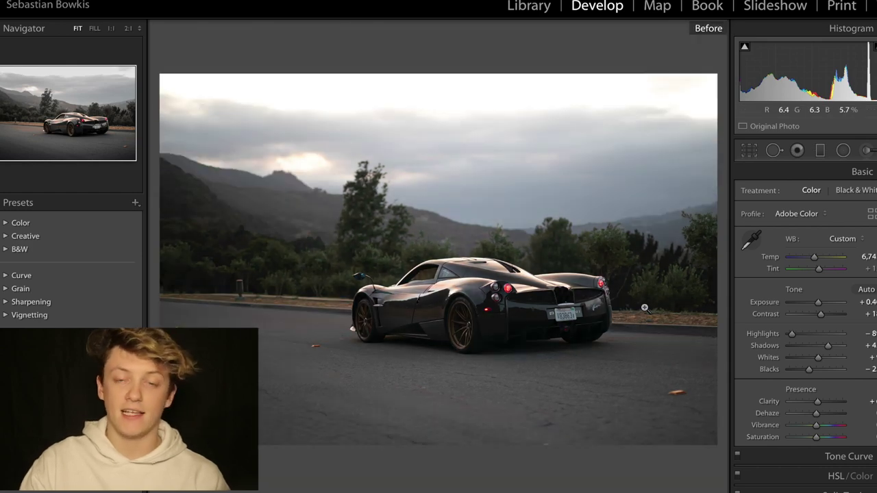
key("backslash")
key("backslash")
key("backslash")
key("backslash")
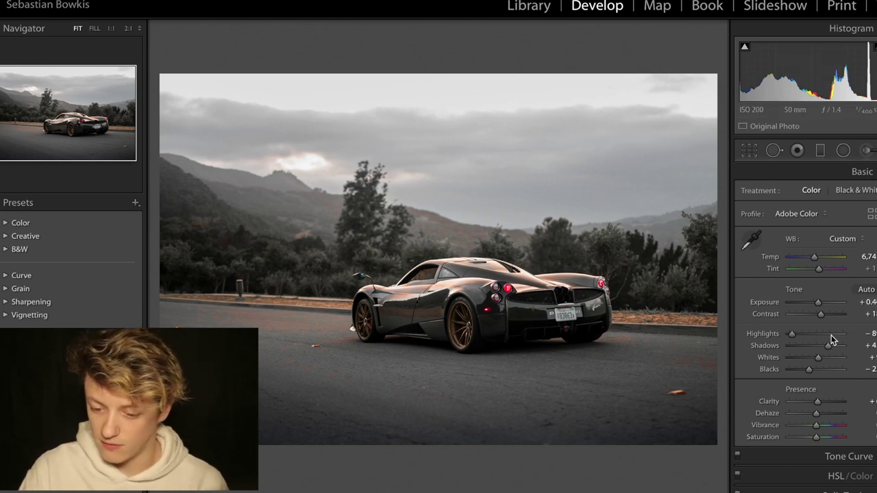
Step: Add a point in the highlights of the RGB tone curve and raise it slightly
scroll(830, 336, "down", 3)
left_click(865, 437)
scroll(843, 329, "down", 5)
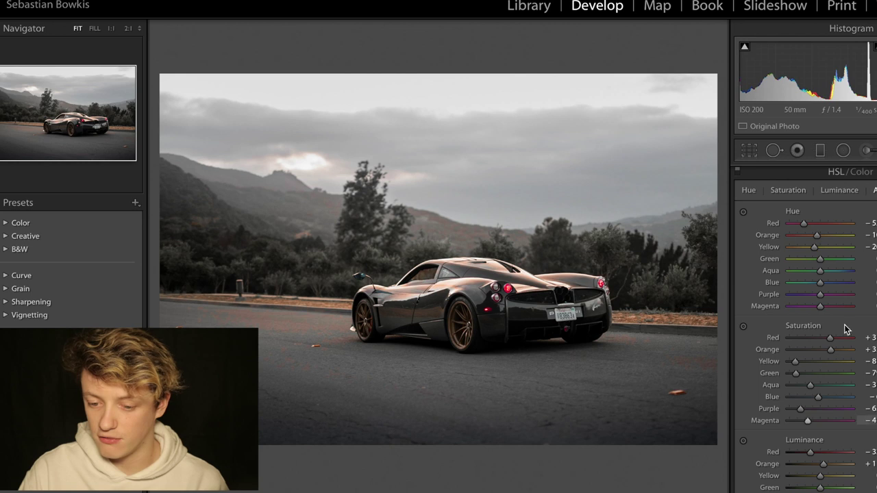
scroll(822, 205, "up", 1)
left_click(845, 194)
left_click_drag(852, 246, 852, 243)
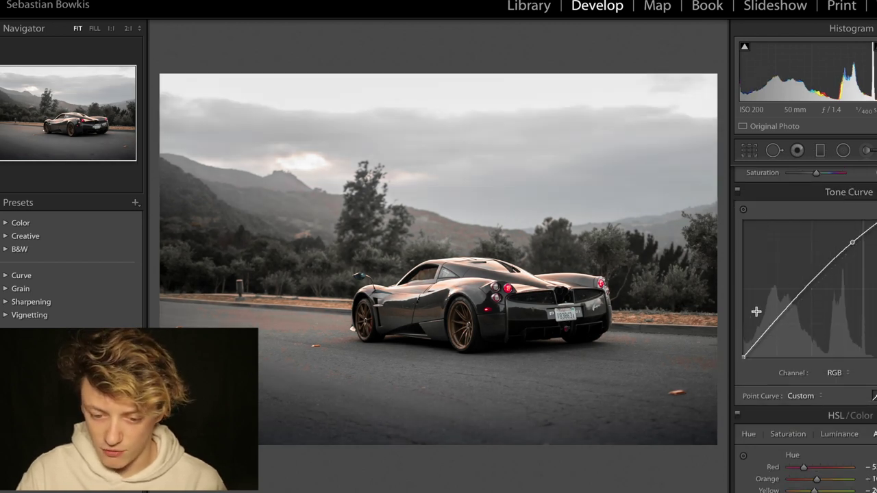
Step: Pull down the shadows of the RGB tone curve and lift its black end, placing a point at about 12.2 / 7.5 %
left_click_drag(772, 323, 743, 350)
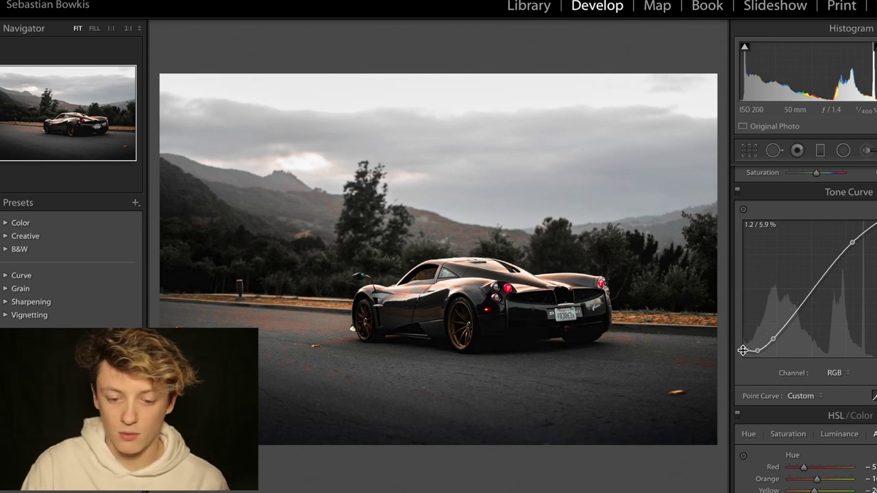
left_click_drag(758, 352, 746, 349)
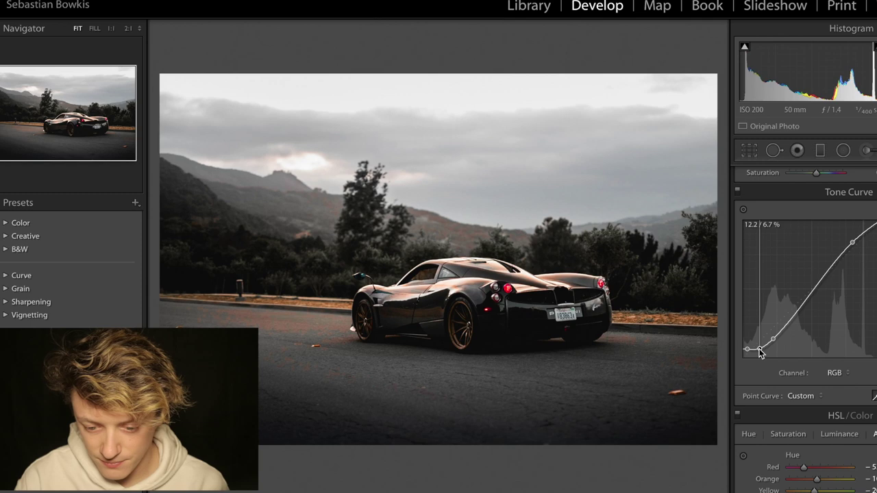
left_click(759, 352)
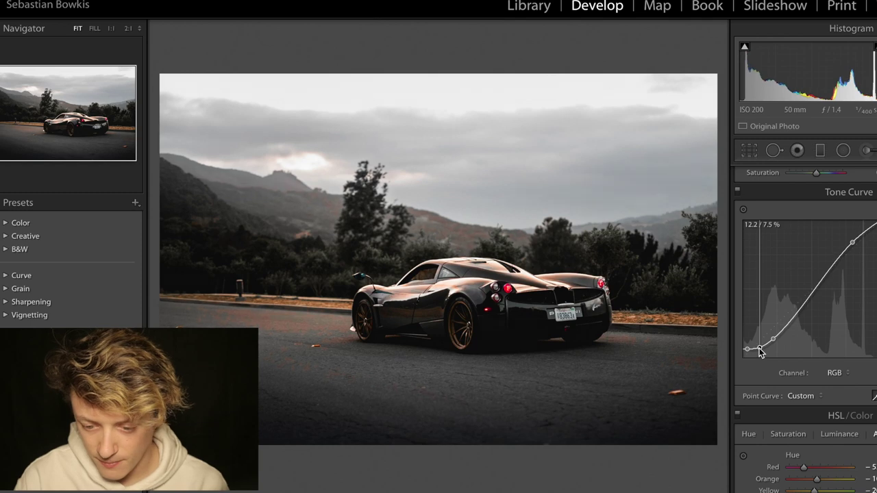
Step: Add midtone anchor points to the RGB tone curve and lift the lower midtones slightly above the darkened shadows
left_click(814, 289)
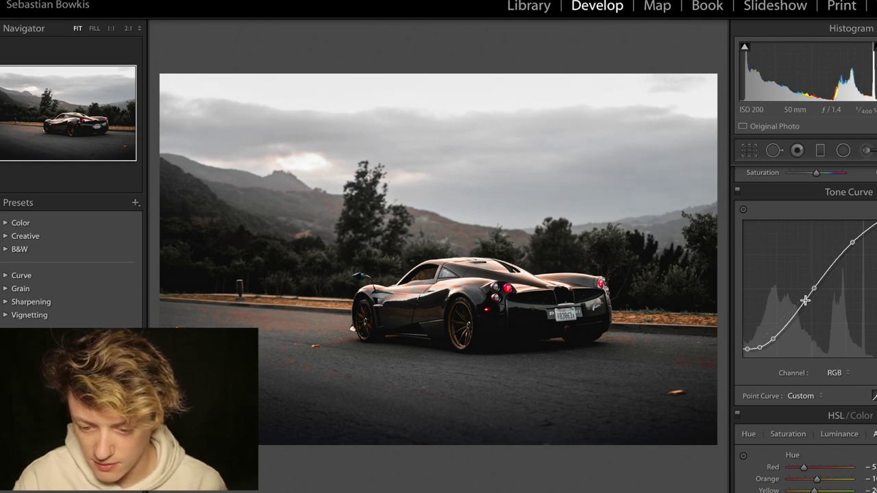
left_click_drag(798, 307, 783, 328)
left_click(785, 321)
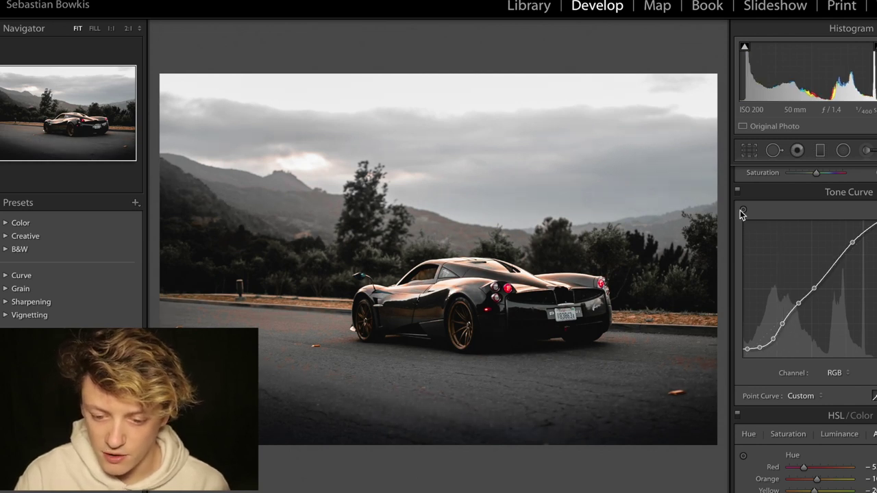
Step: Compare the photo with the tone curve off and on to examine its effect on contrast
left_click(737, 192)
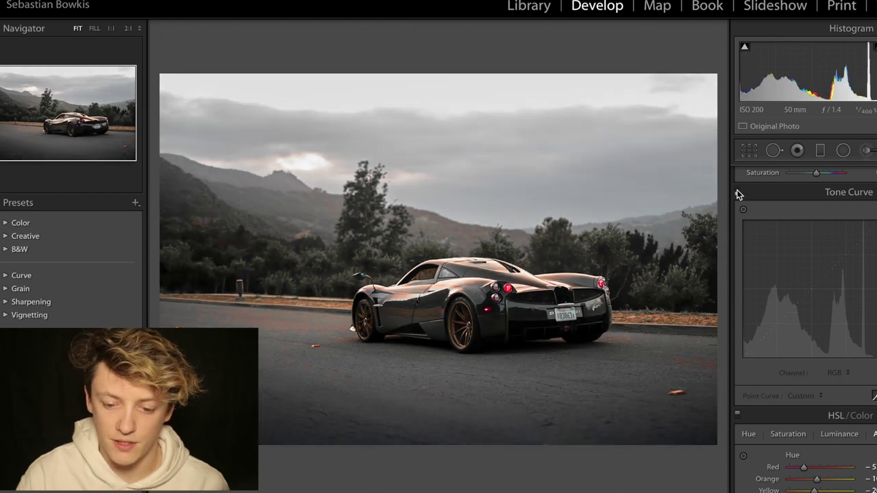
left_click(737, 192)
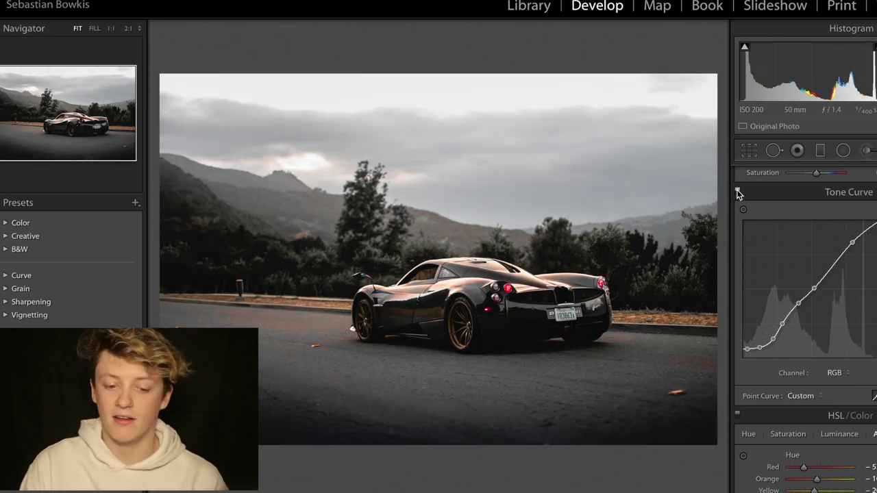
left_click(738, 192)
left_click(738, 192)
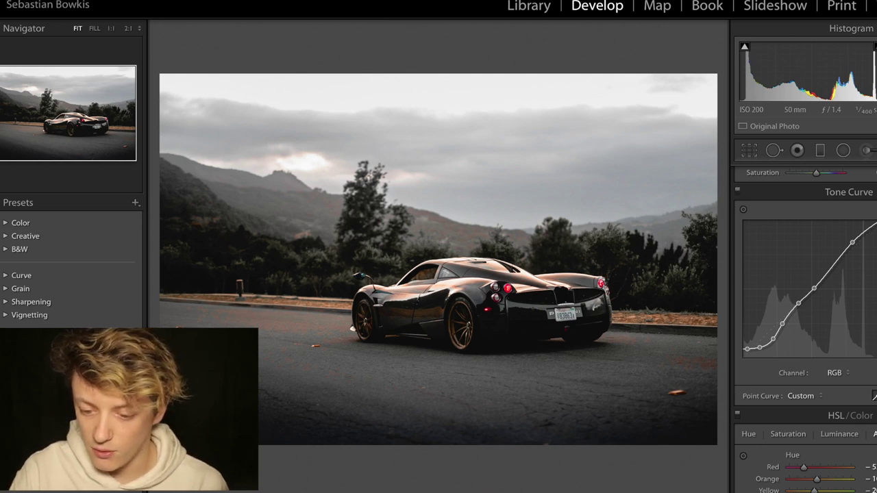
Step: Lower the white end of the RGB tone curve slightly to fade the highlights, and collapse the tone curve settings
left_click_drag(873, 223, 873, 231)
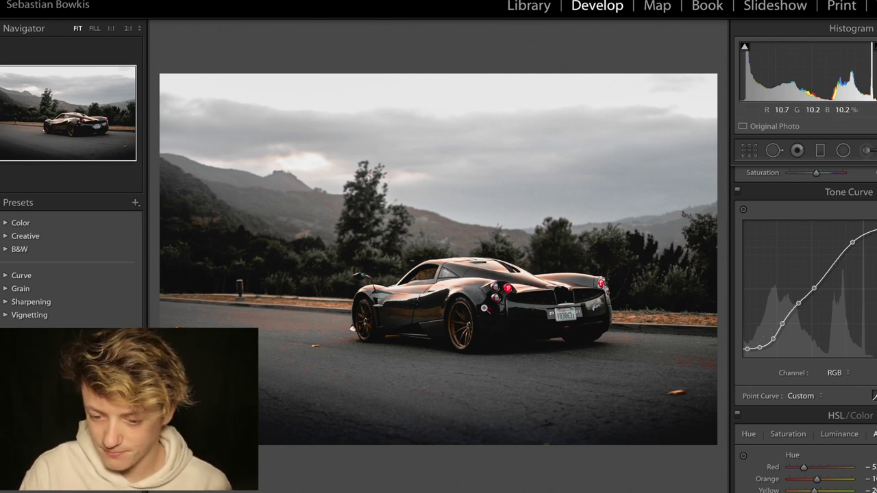
left_click(868, 192)
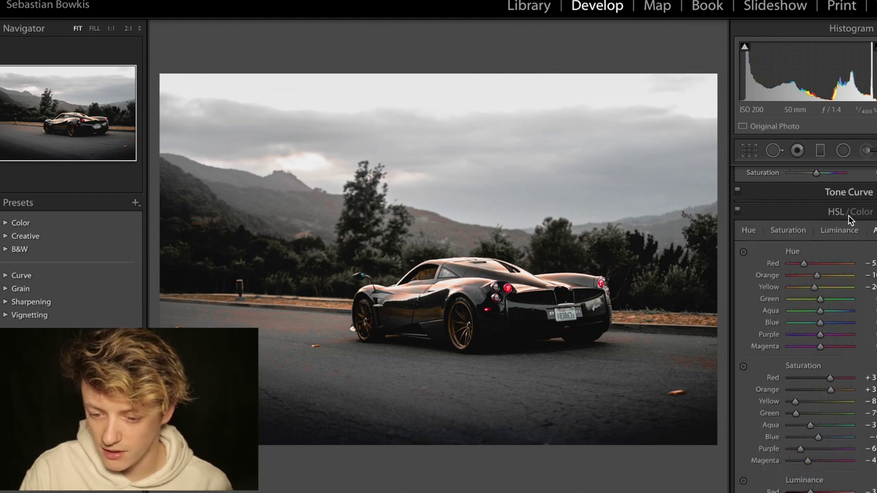
Step: In Calibration, shift the Red Primary hue slightly positive and the Blue Primary hue to the minus teens
left_click(865, 212)
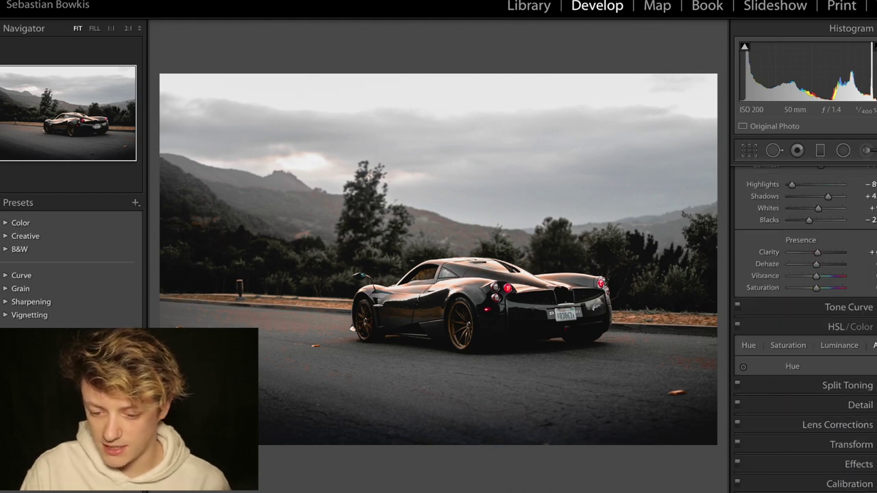
left_click(853, 483)
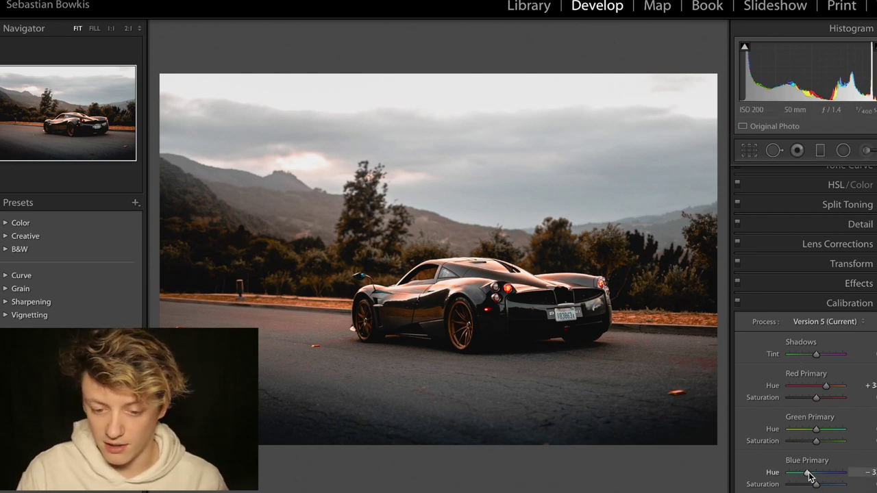
left_click_drag(826, 387, 818, 390)
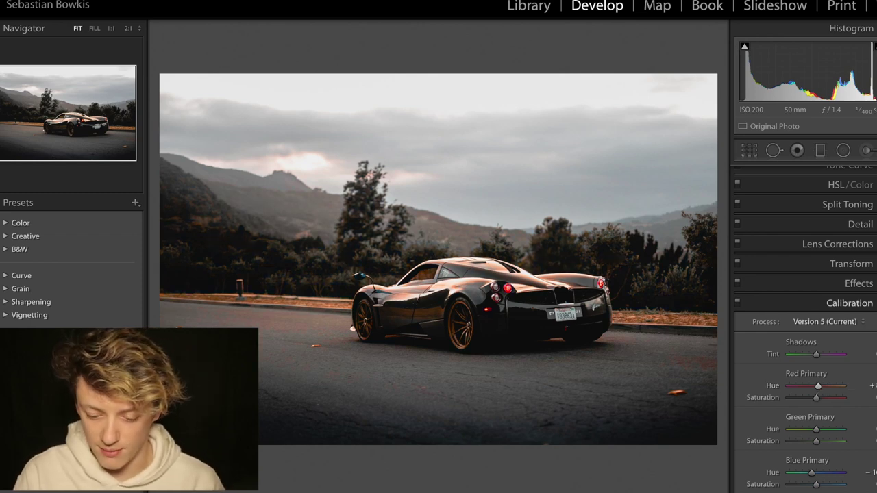
Step: Return to the Basic adjustments and compare the original photo with the edit to examine the colour and tone changes
key("ctrl+1")
key("backslash")
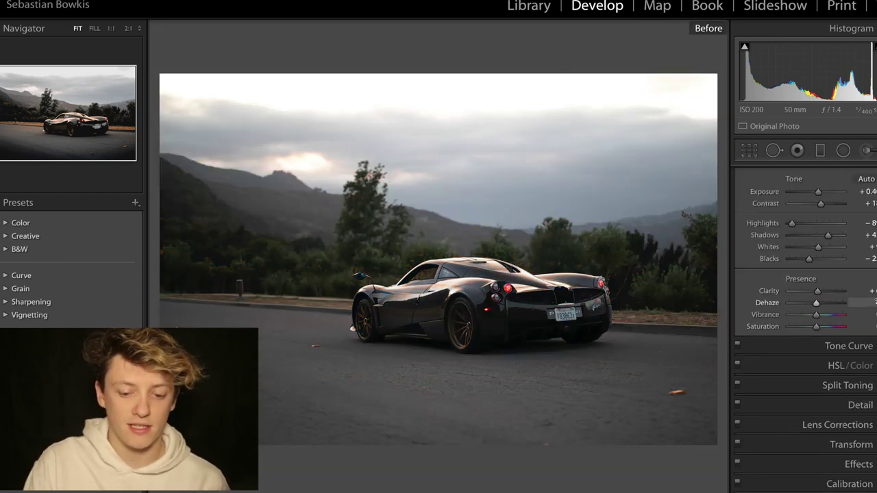
key("backslash")
key("backslash")
key("backslash")
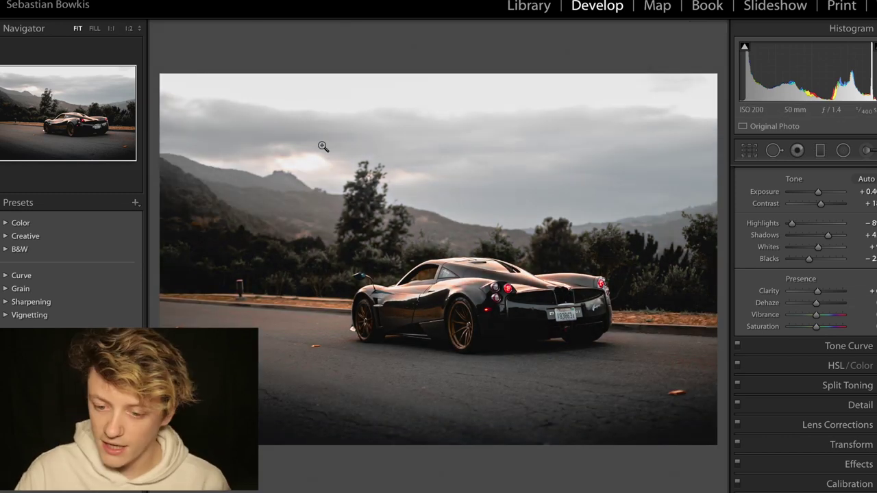
Step: Change the crop aspect to 4 x 5 / 8 x 10 and narrow the frame around the car
left_click(754, 157)
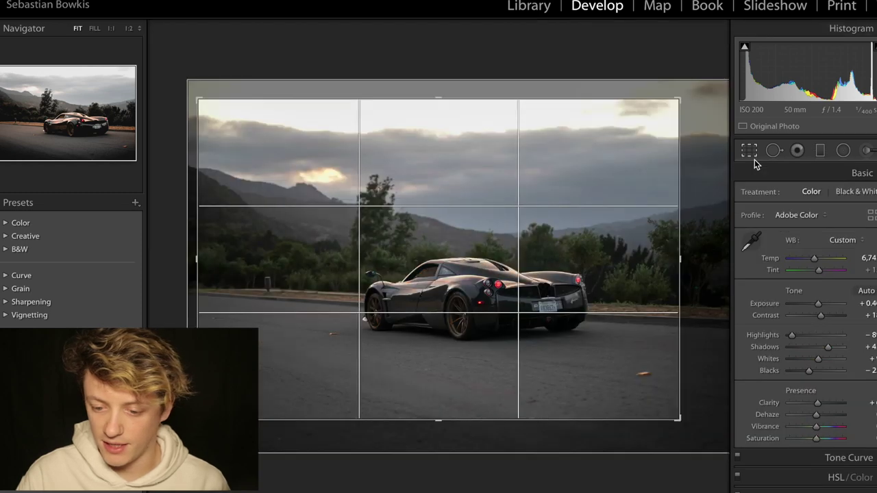
left_click(854, 196)
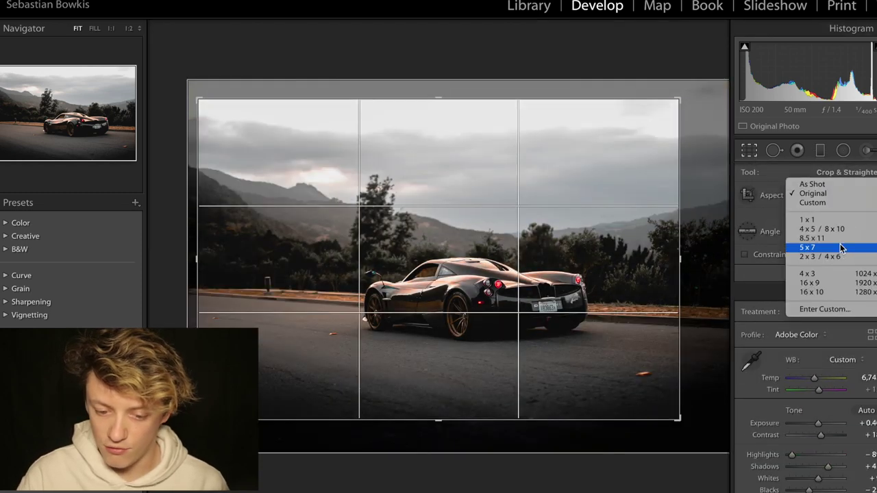
left_click(842, 233)
left_click_drag(237, 248, 302, 256)
left_click_drag(293, 257, 278, 257)
Step: Reshape the crop freely into a taller portrait frame with more road and sky, reposition the car inside it, and apply the crop
left_click(833, 195)
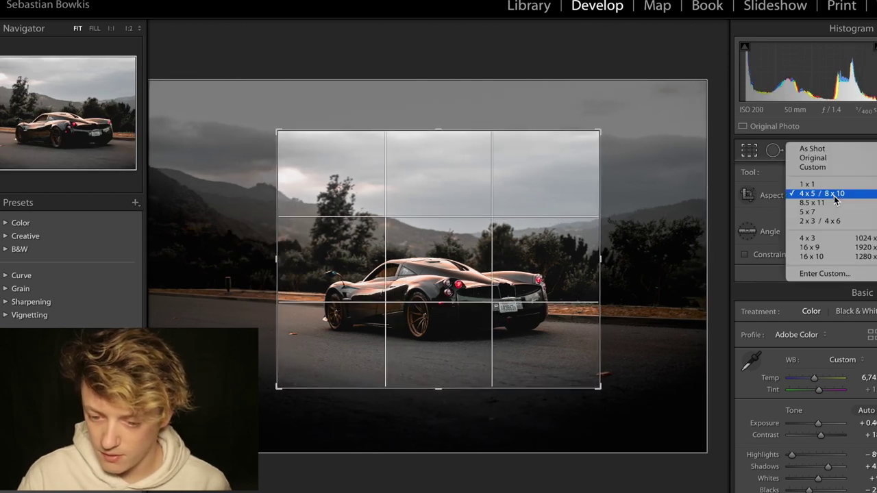
left_click(833, 195)
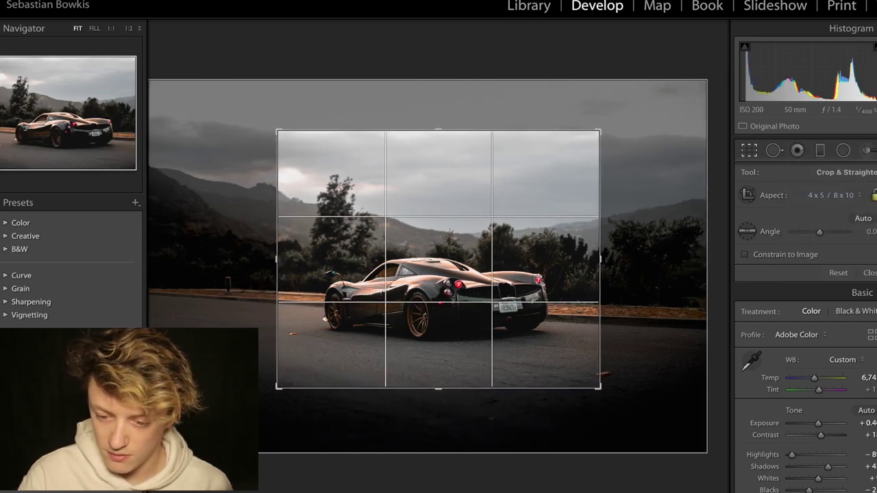
left_click_drag(598, 260, 593, 258)
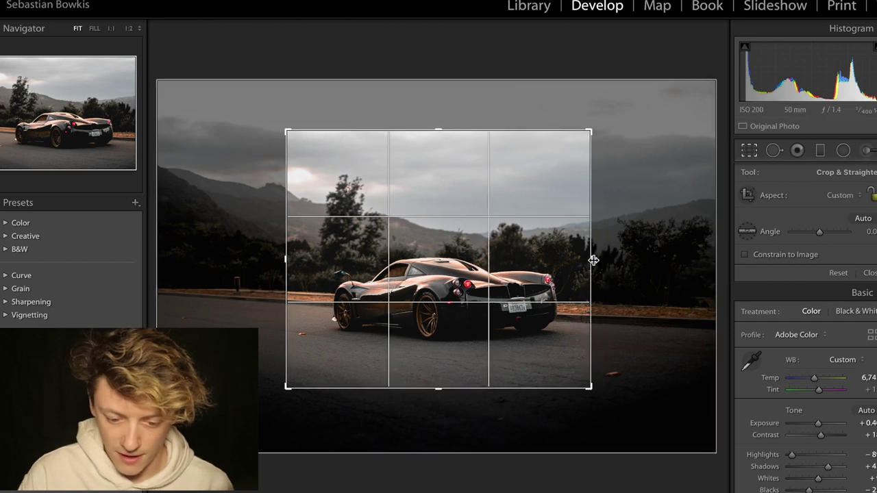
left_click_drag(440, 400, 438, 413)
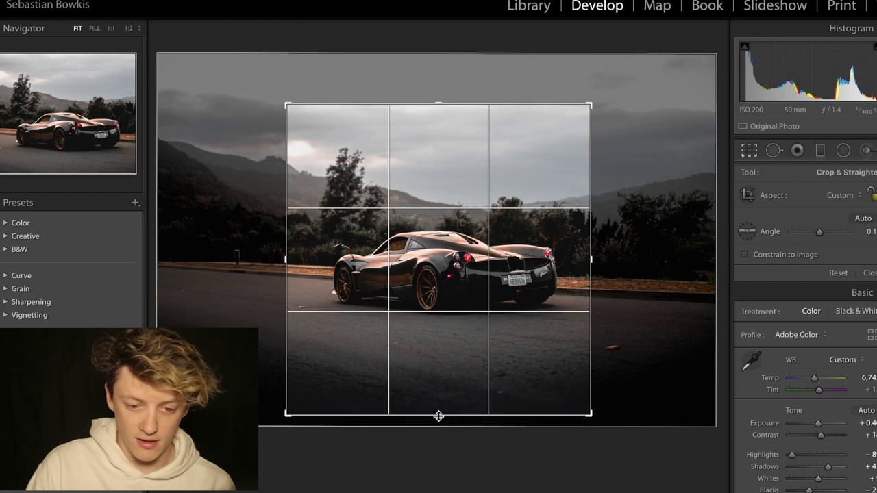
left_click_drag(435, 105, 434, 80)
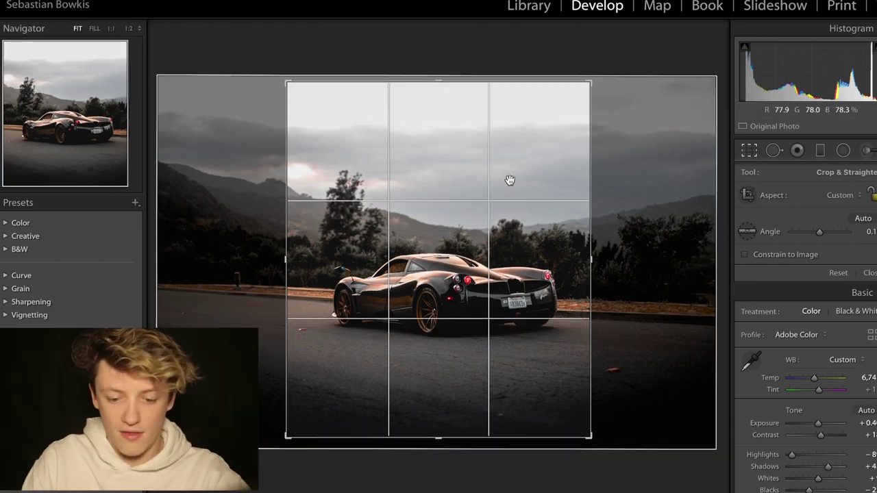
left_click_drag(502, 219, 541, 273)
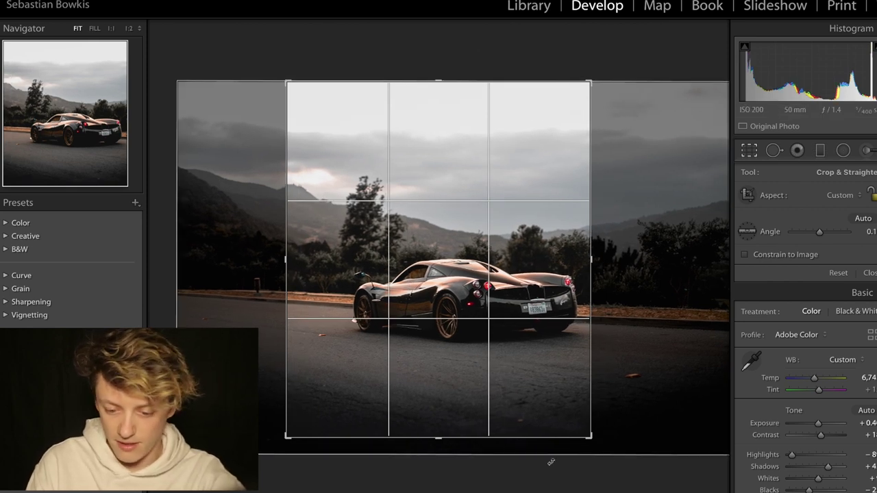
key("Return")
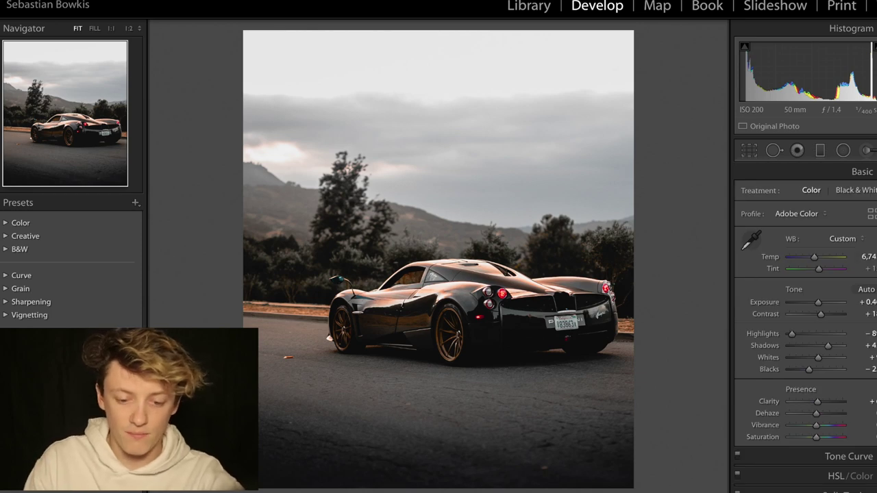
Step: Compare the cropped photo's original and edited versions repeatedly to examine the overall look
key("backslash")
key("backslash")
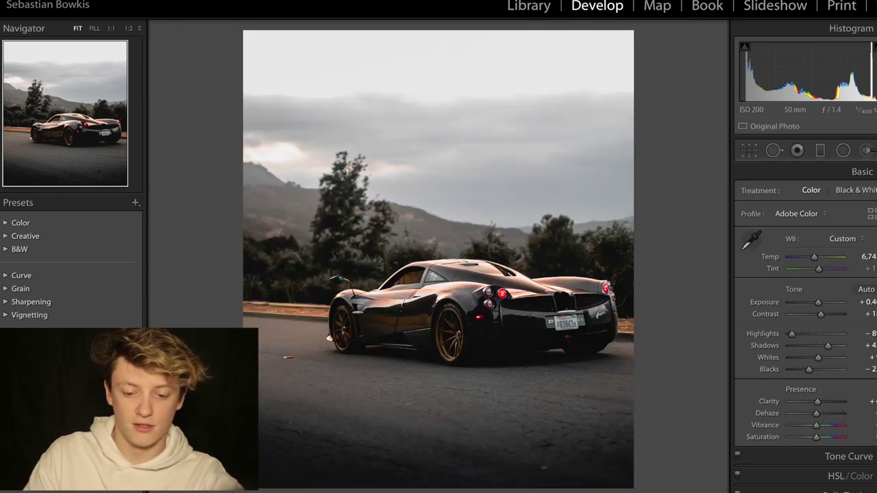
key("backslash")
key("backslash")
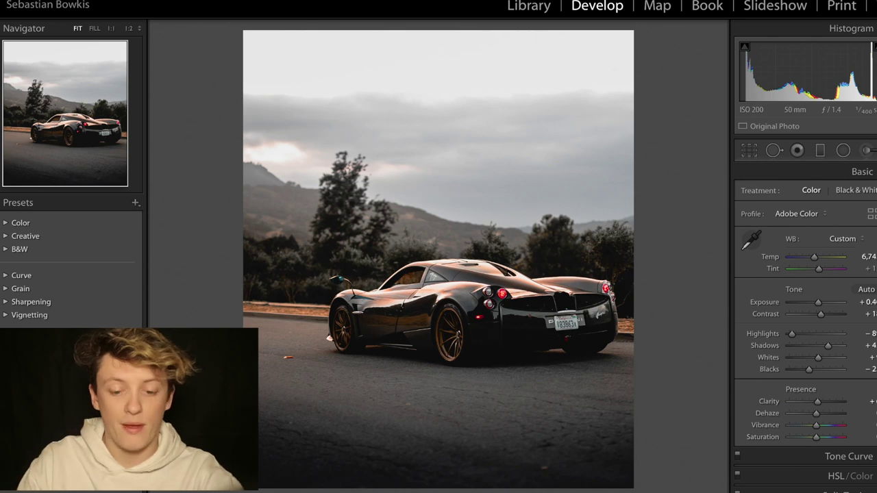
key("backslash")
key("backslash")
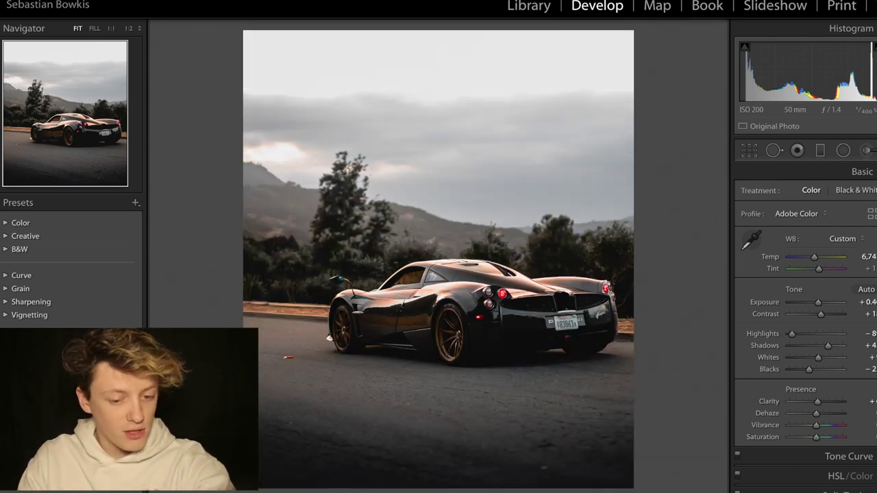
key("backslash")
key("backslash")
key("backslash")
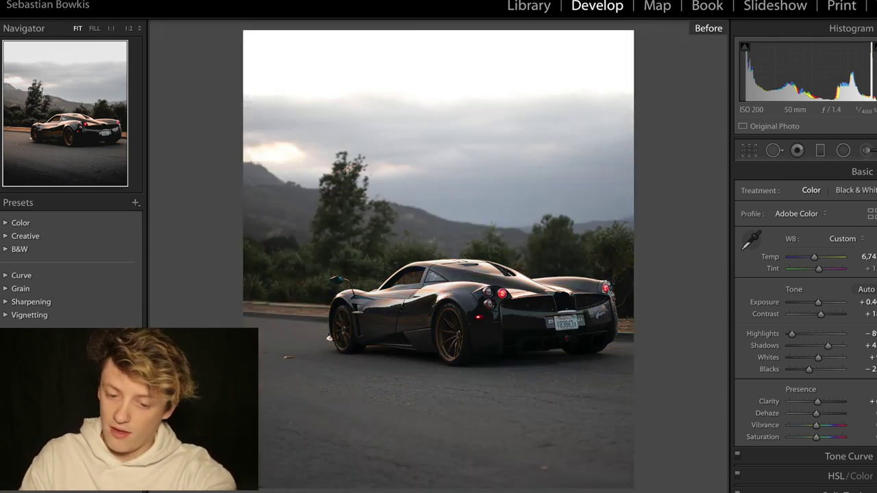
key("backslash")
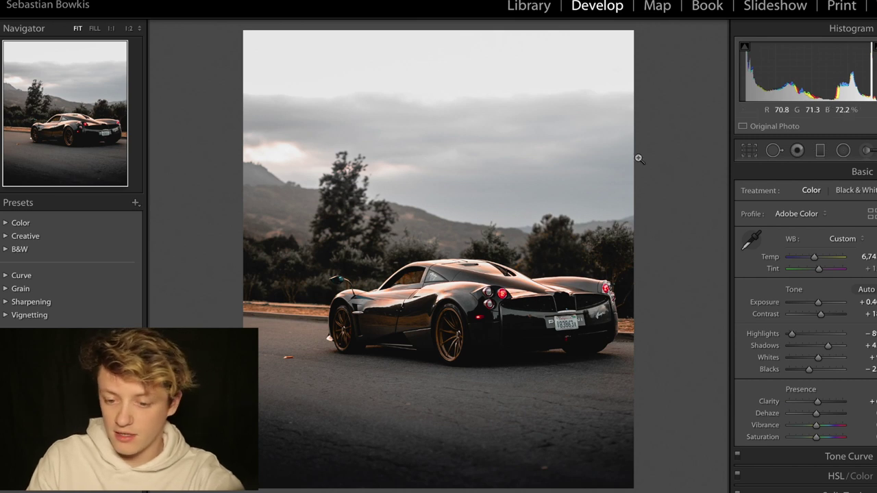
Step: Draw a radial filter over the hillside and bright sky at the photo's left edge
left_click(843, 150)
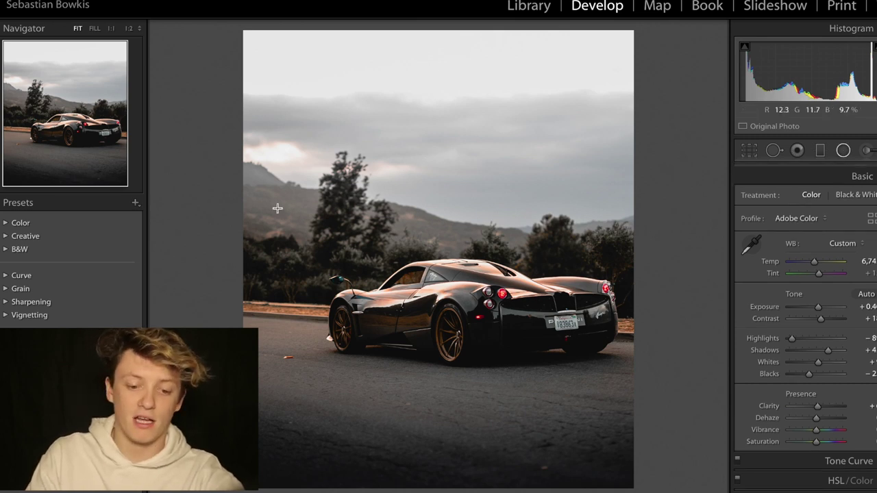
left_click_drag(245, 171, 343, 256)
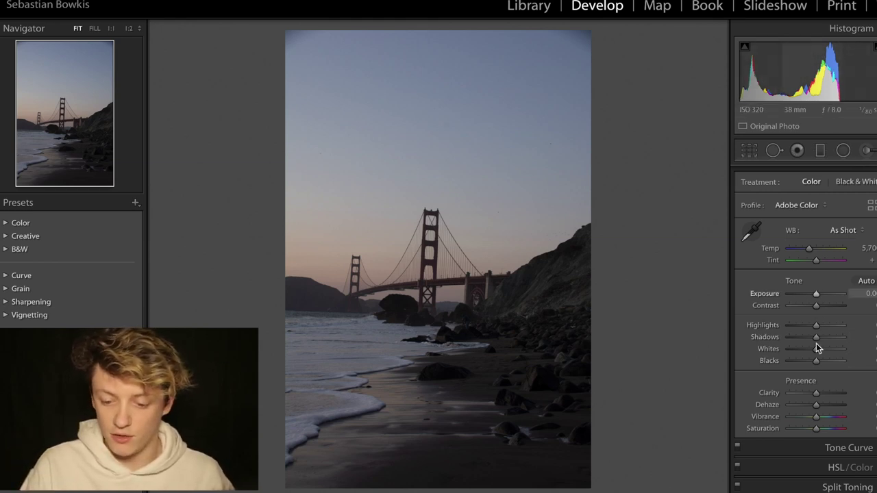
Step: On the bridge photo, raise shadows to +100 and highlights to just over +80, and reset the temperature following a small test shift
left_click_drag(823, 336, 840, 324)
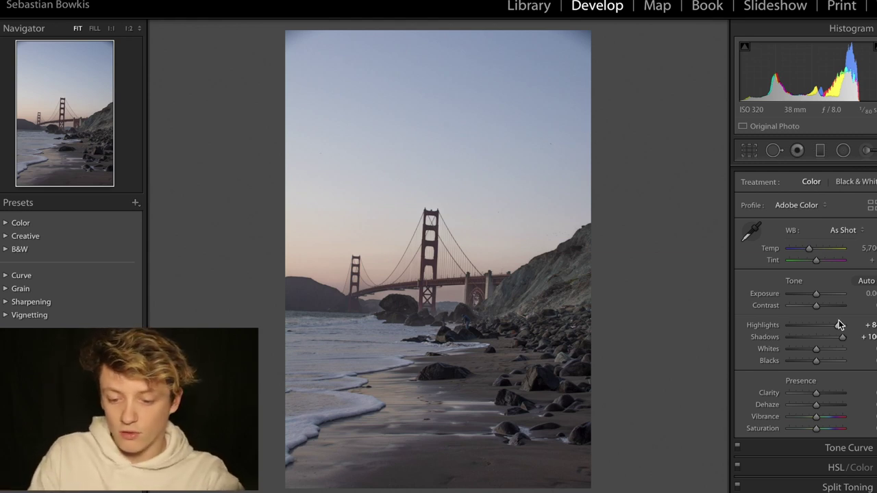
left_click_drag(806, 253, 808, 254)
double_click(770, 248)
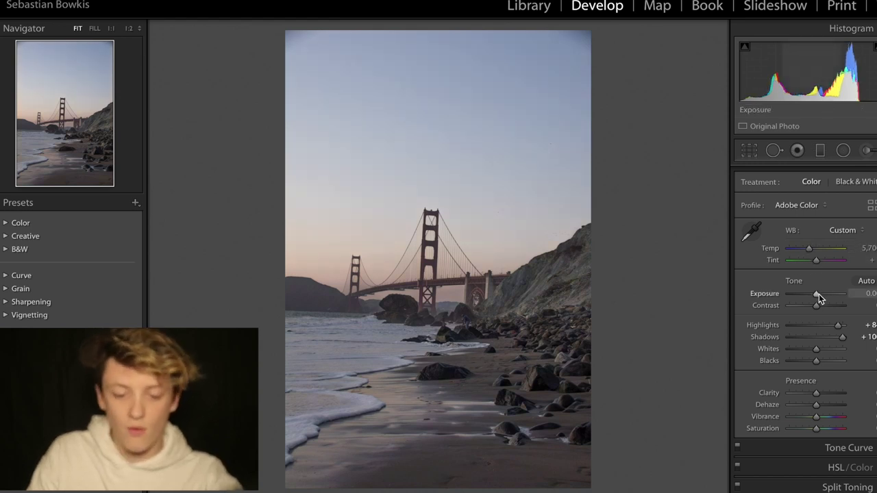
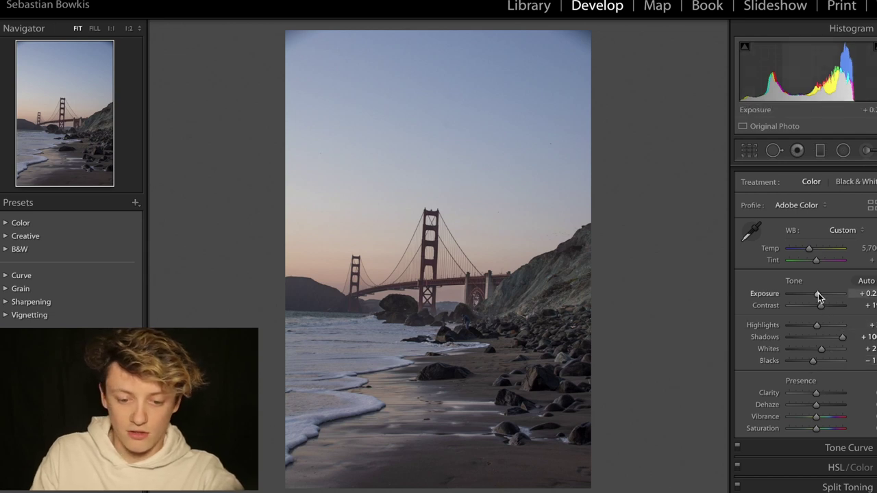
Step: Lower the bridge photo's highlights to a little beyond −90 and raise its exposure to about +1.0
left_click_drag(818, 292, 820, 294)
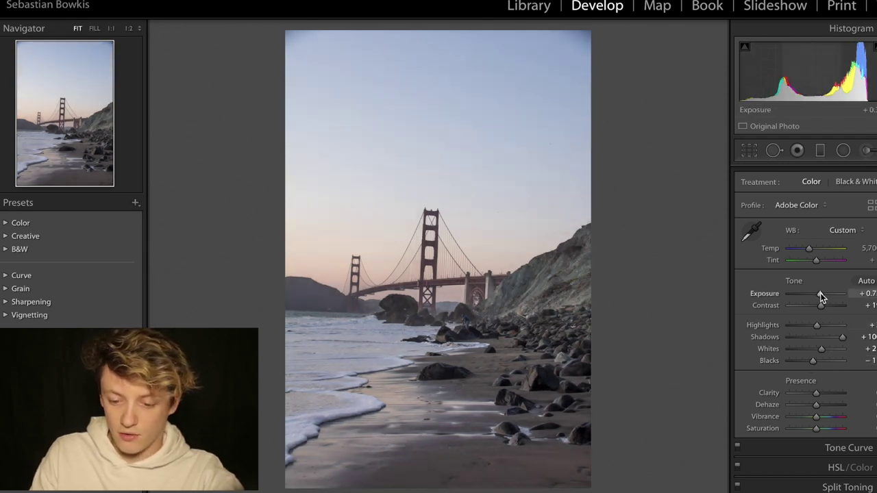
left_click_drag(808, 325, 797, 328)
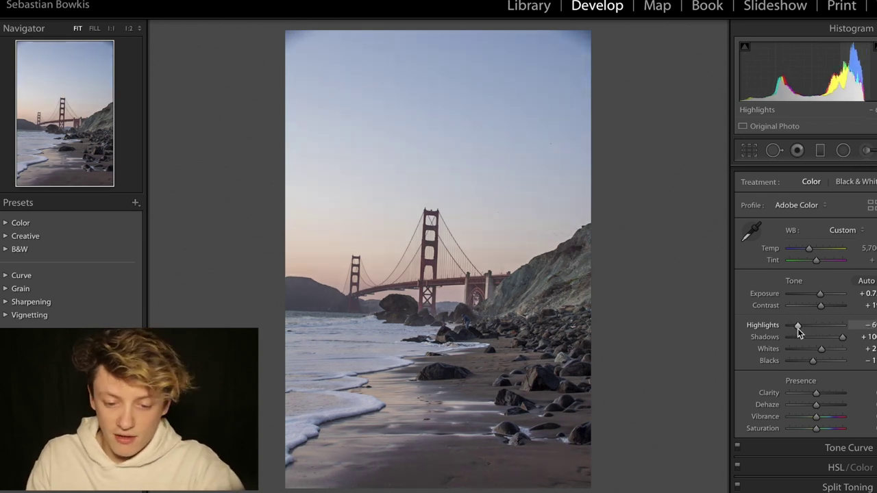
left_click_drag(787, 333, 779, 333)
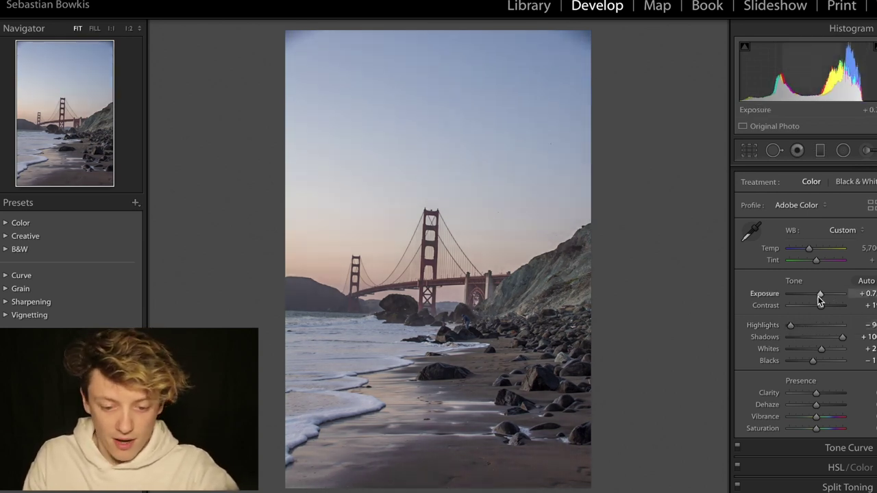
left_click_drag(821, 299, 821, 300)
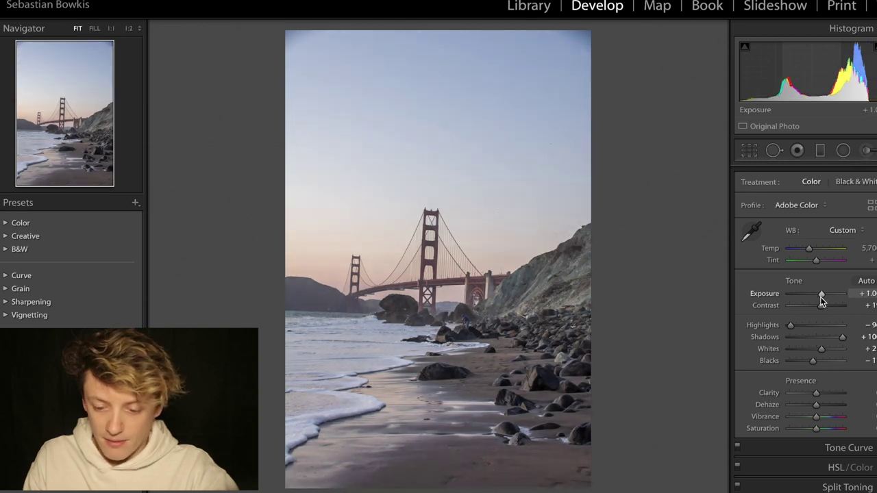
Step: Set the bridge photo's clarity to −3, vibrance to +46 and saturation to +19
mouse_move(815, 394)
left_mouse_down()
mouse_move(825, 394)
mouse_move(814, 396)
left_mouse_up()
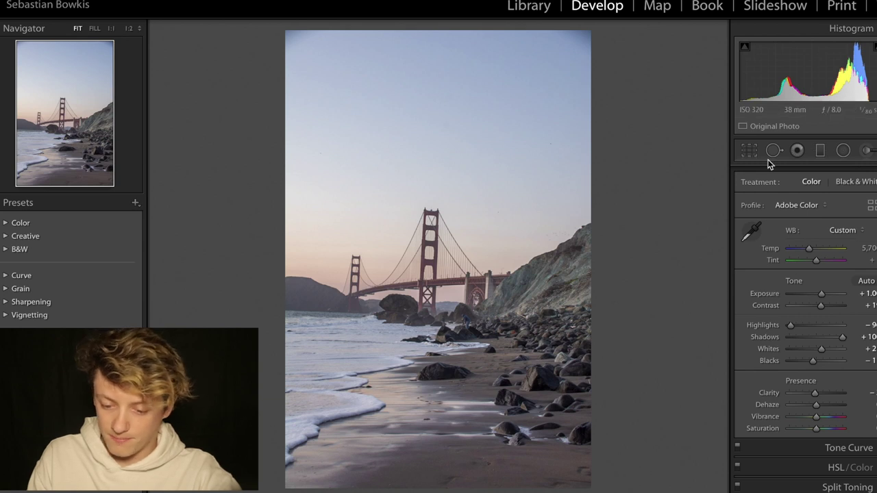
left_click(828, 416)
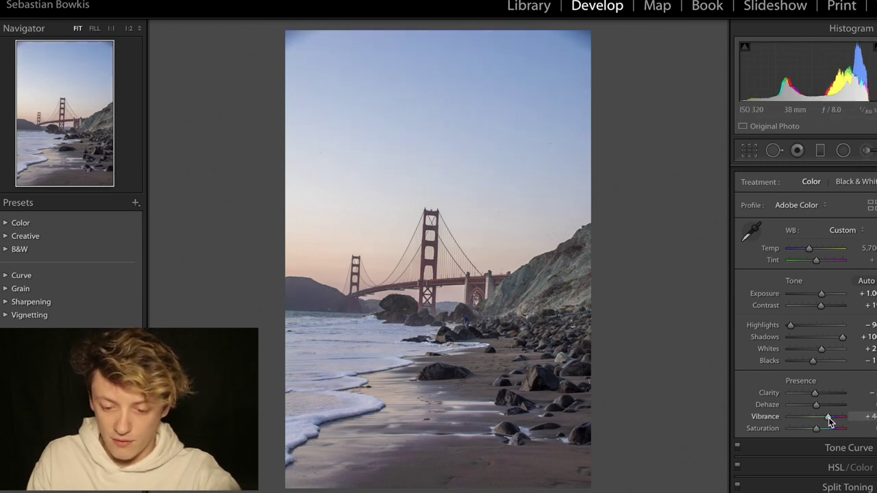
left_click_drag(819, 429, 820, 429)
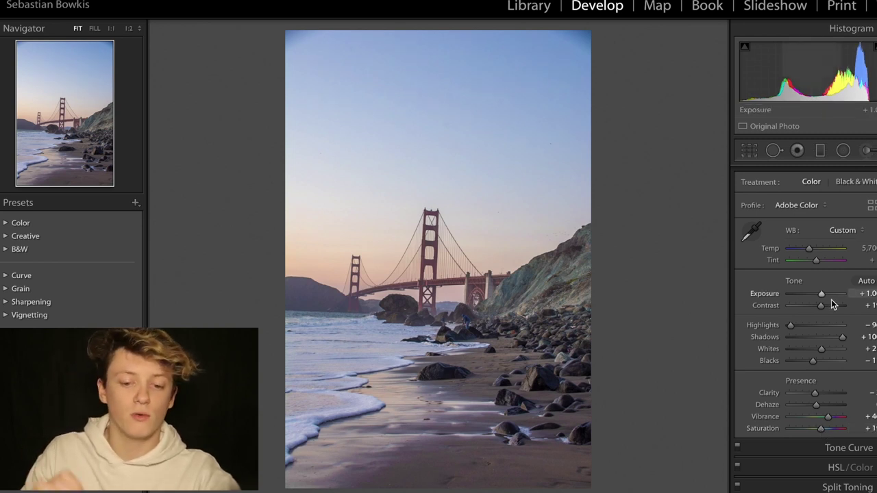
scroll(830, 304, "up", 1)
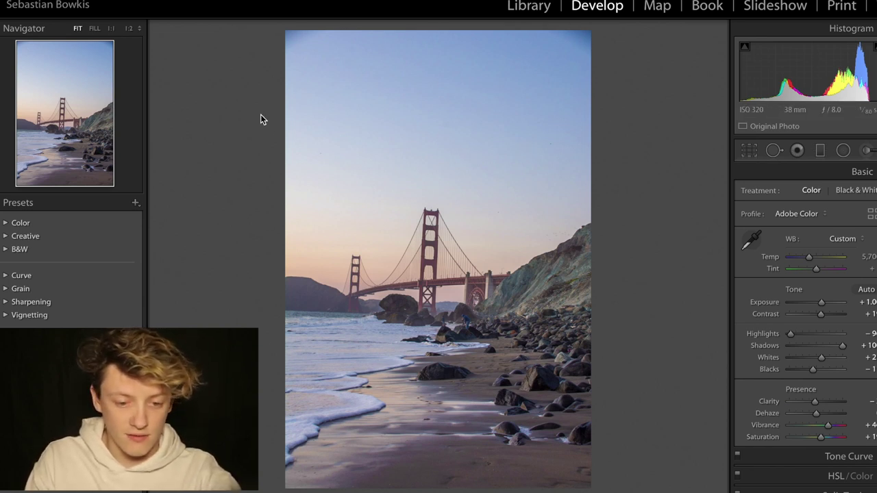
Step: Show the photo's file name, capture date and exposure details over the image, and hide the overlay again
key("i")
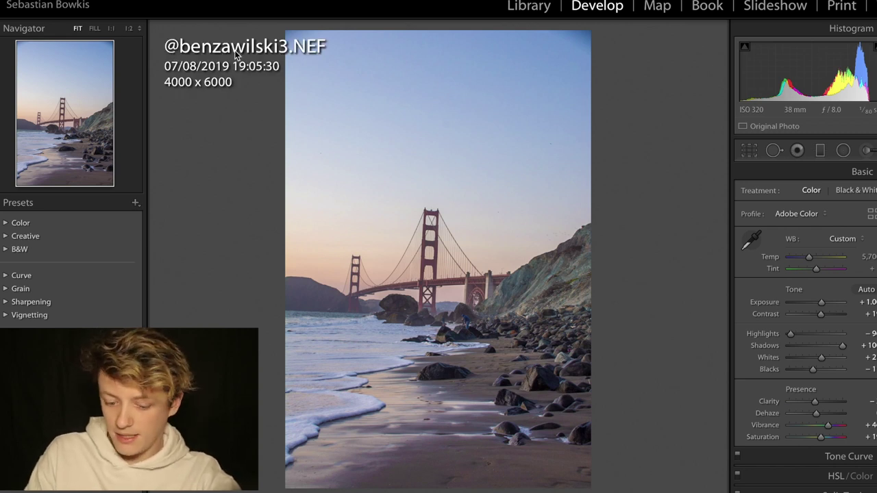
key("i")
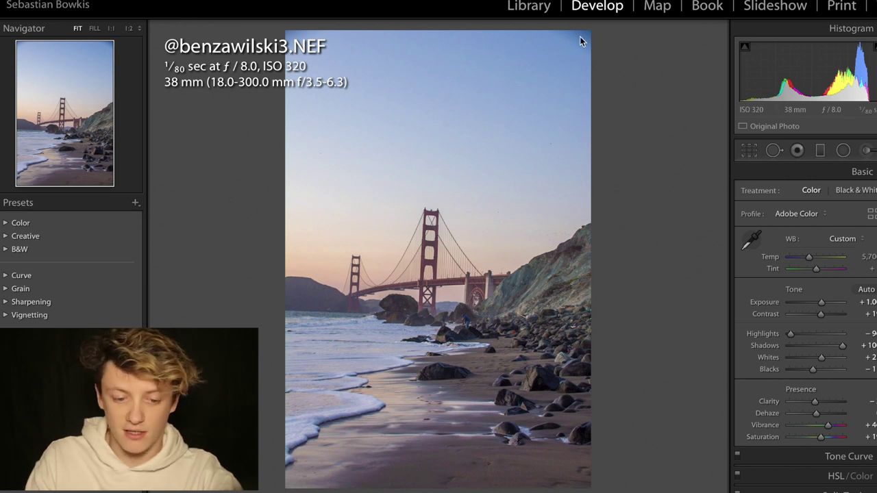
key("i")
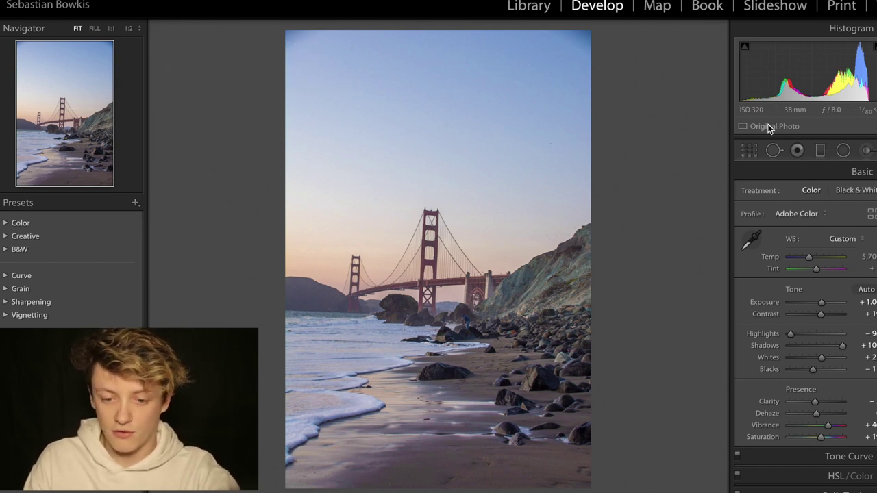
Step: Crop a large strip of empty sky off the top of the bridge photo while keeping its full width
left_click(748, 152)
left_click_drag(439, 32, 439, 49)
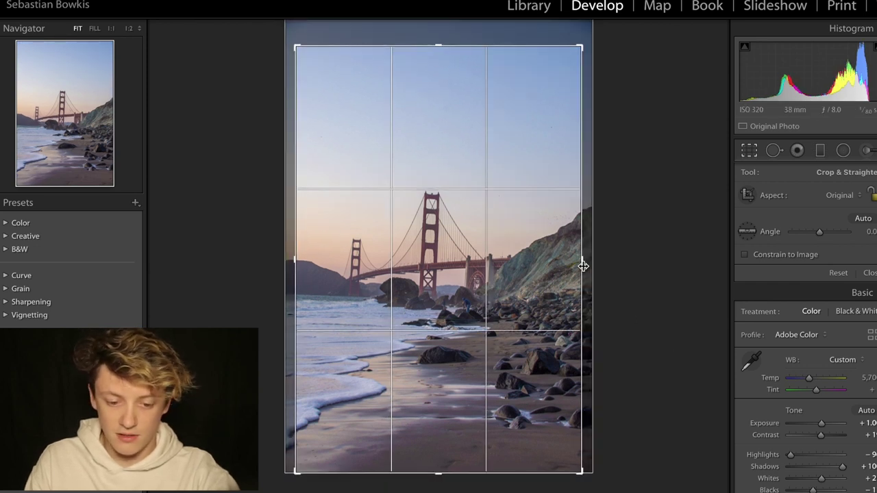
left_click_drag(581, 260, 595, 265)
left_click_drag(290, 262, 280, 262)
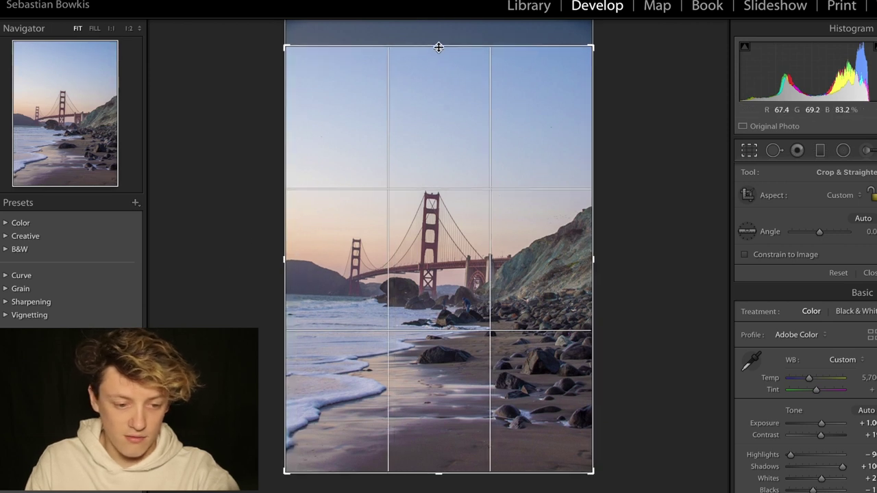
left_click_drag(438, 47, 438, 78)
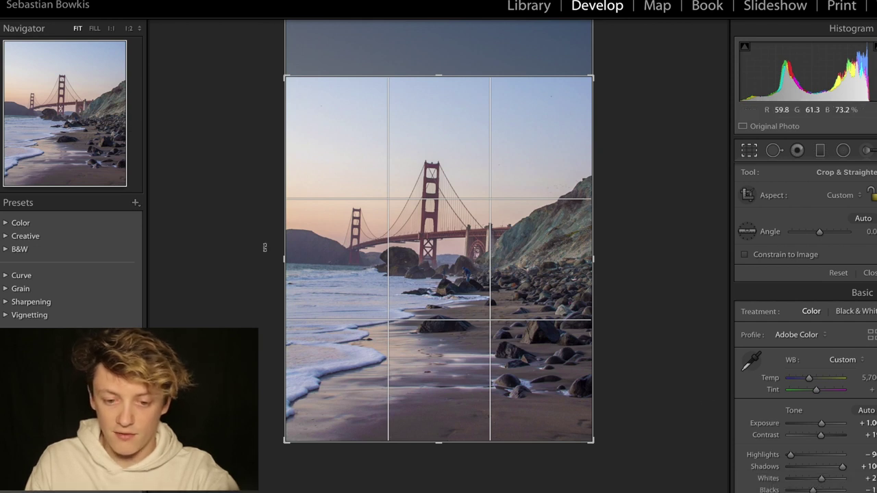
left_click_drag(440, 77, 441, 82)
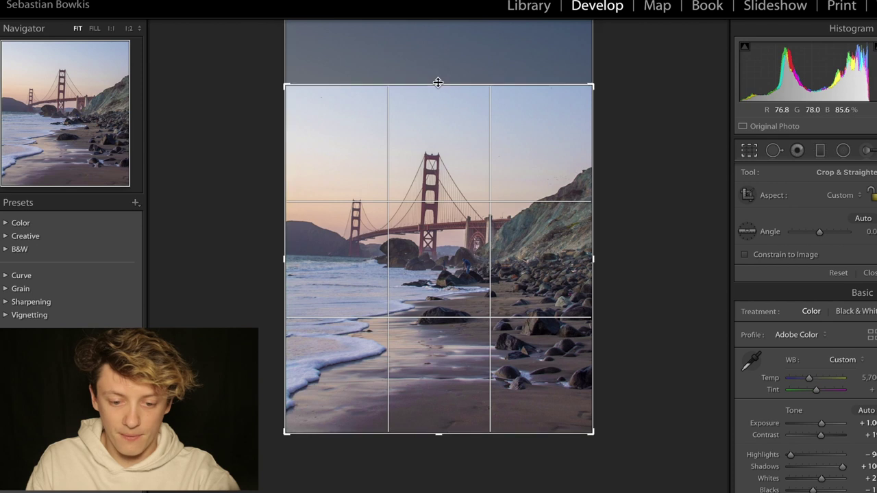
left_click_drag(436, 83, 437, 73)
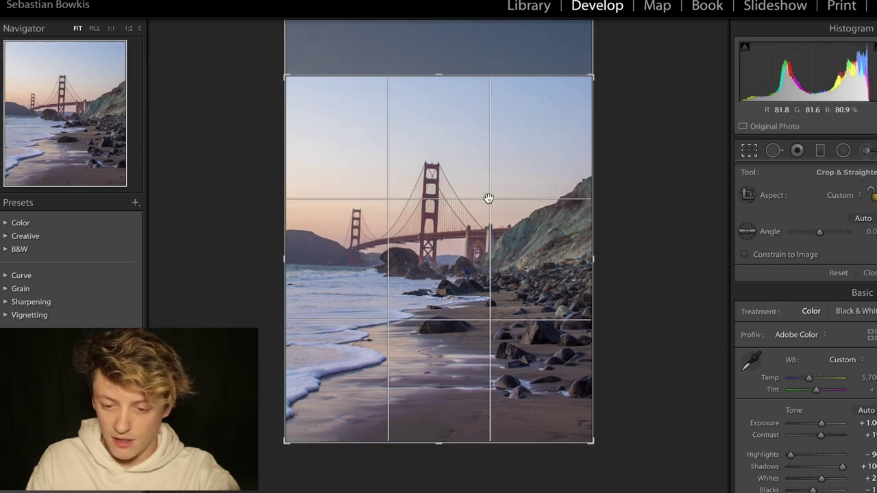
Step: Straighten the crop along the sea horizon to an angle of −1.86, apply it and inspect the people among the rocks up close
left_click(746, 231)
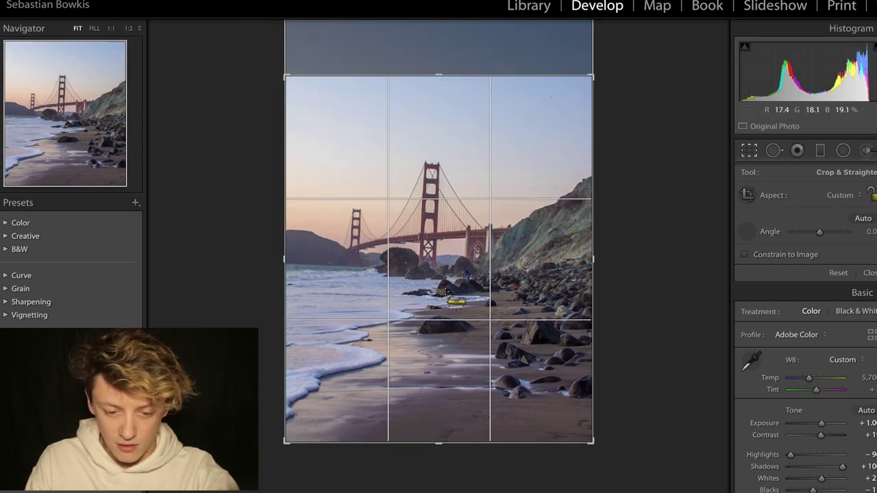
left_click_drag(294, 264, 411, 267)
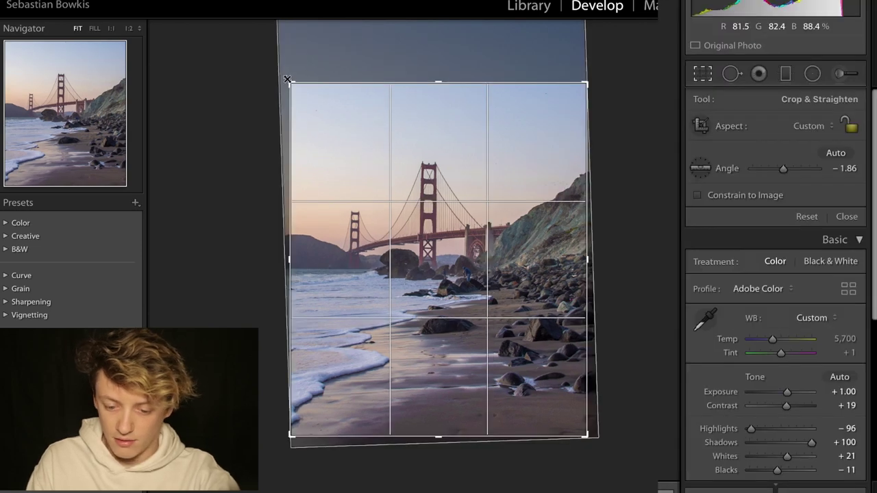
key("Return")
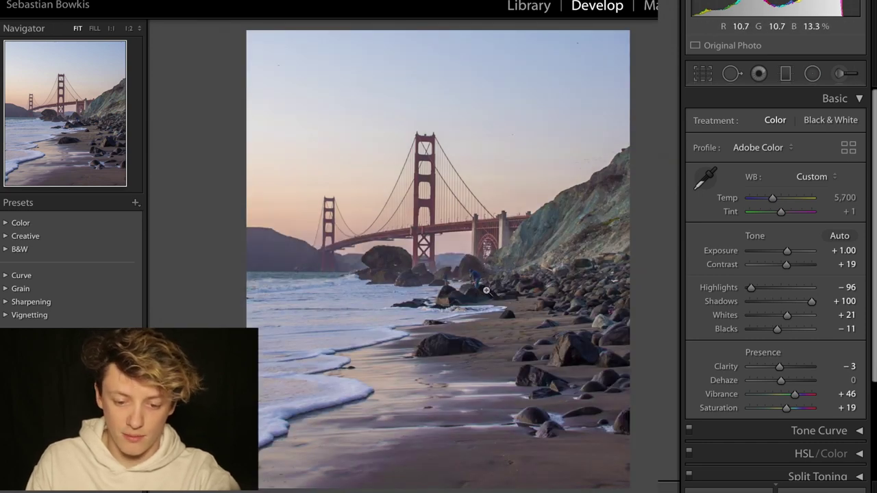
left_click(474, 279)
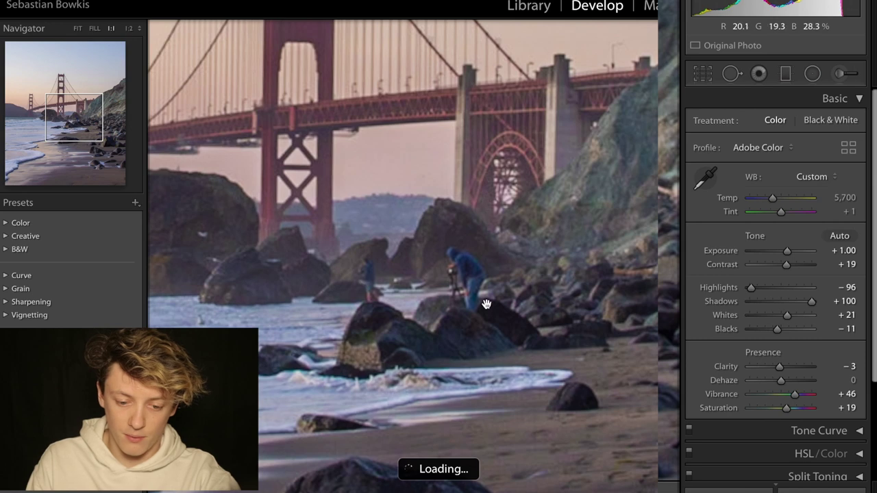
left_click(487, 305)
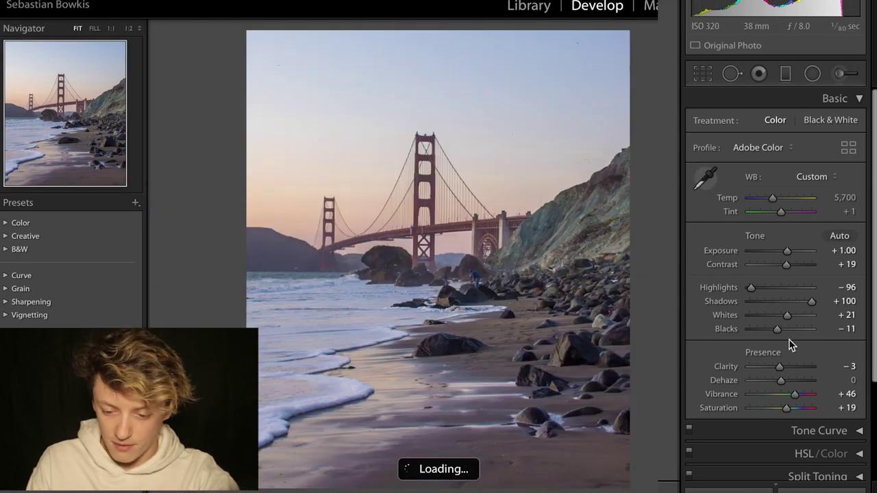
Step: Set the HSL hues of red to −14, orange to −33 and yellow to −6, and try aqua at +100
scroll(802, 413, "down", 3)
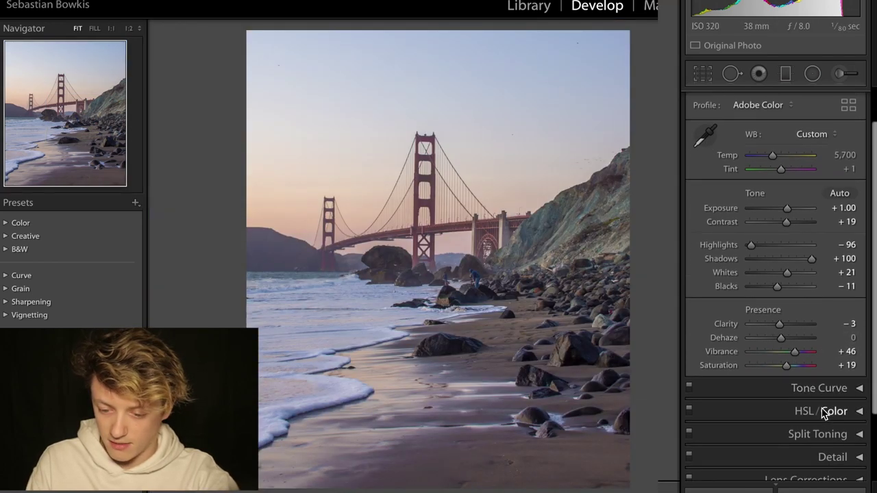
left_click(856, 388)
scroll(858, 389, "down", 3)
scroll(859, 389, "up", 1)
scroll(859, 389, "up", 1)
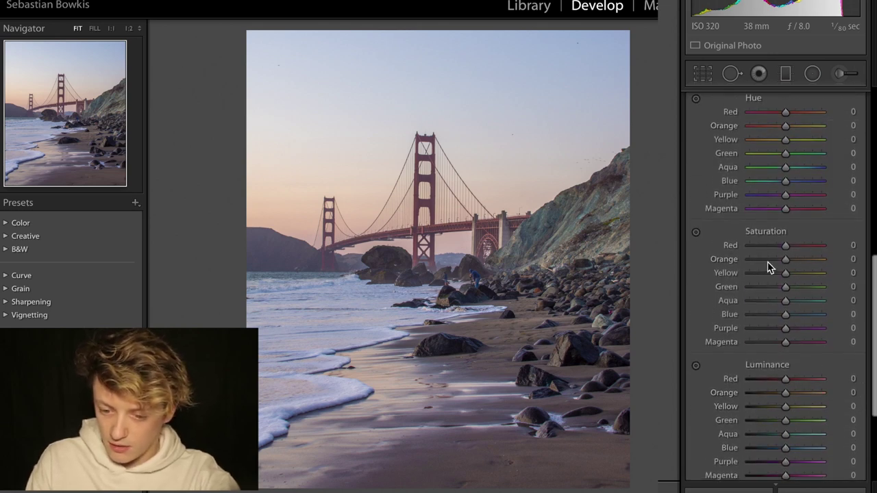
left_click_drag(786, 113, 808, 120)
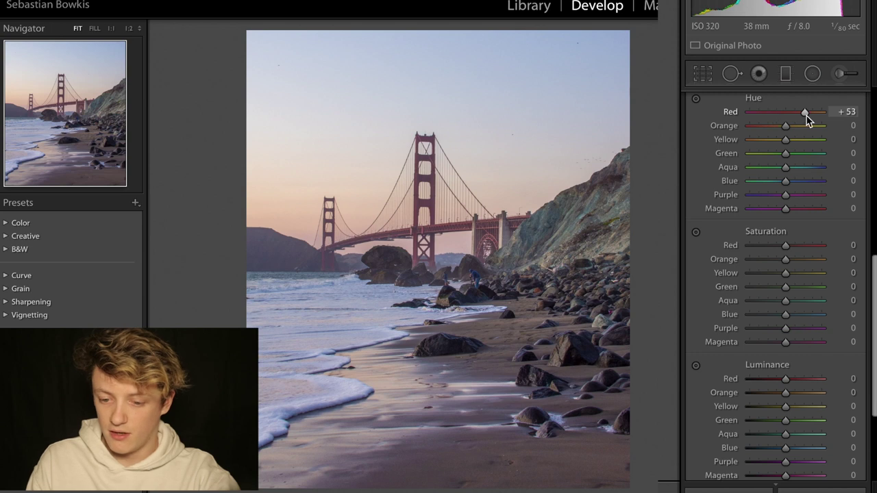
left_click(780, 114)
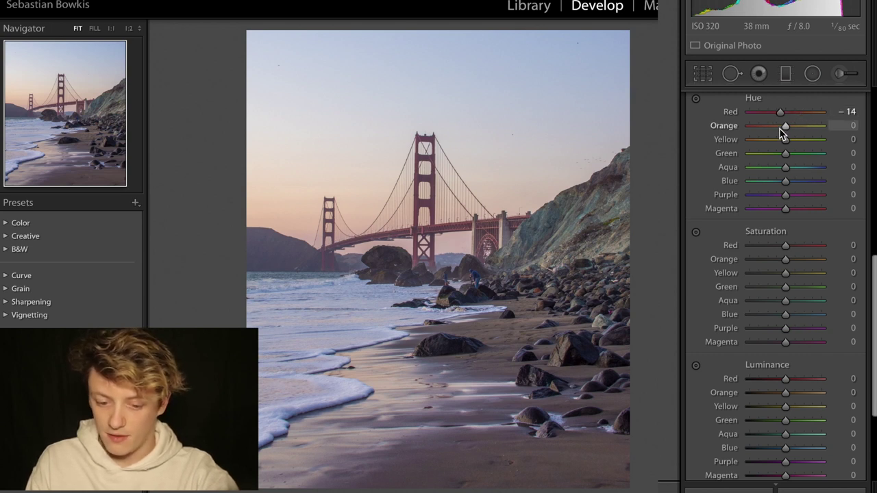
left_click_drag(773, 127, 852, 177)
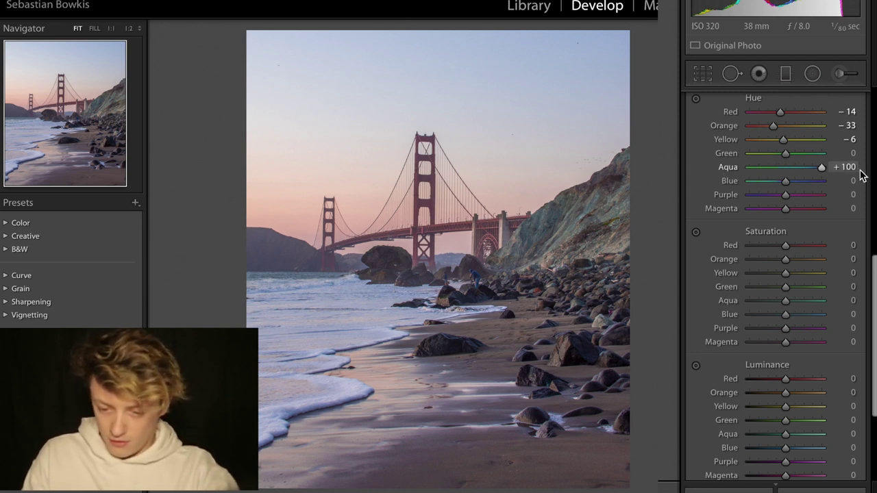
Step: Set the HSL hues of aqua to −37, blue to +16, purple to −44 and magenta to +18
mouse_move(783, 171)
left_mouse_down()
mouse_move(773, 182)
mouse_move(748, 182)
mouse_move(818, 182)
mouse_move(791, 184)
left_mouse_up()
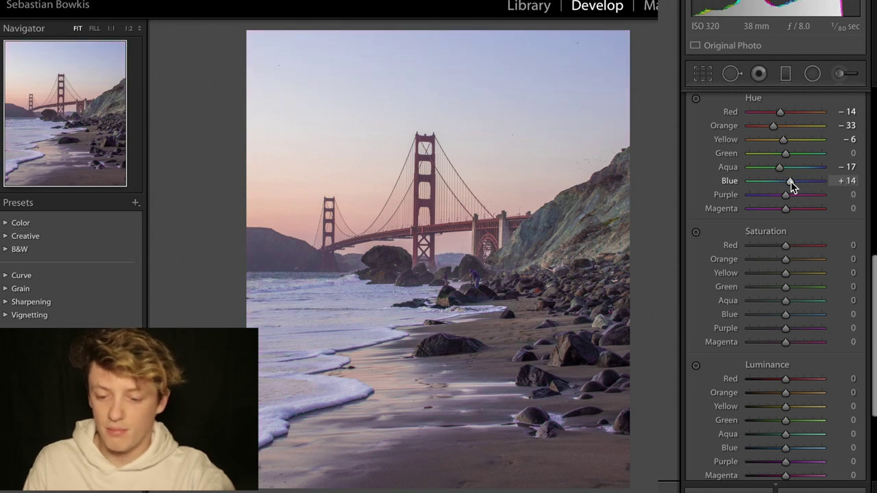
mouse_move(789, 185)
left_mouse_down()
mouse_move(767, 172)
mouse_move(792, 183)
left_mouse_up()
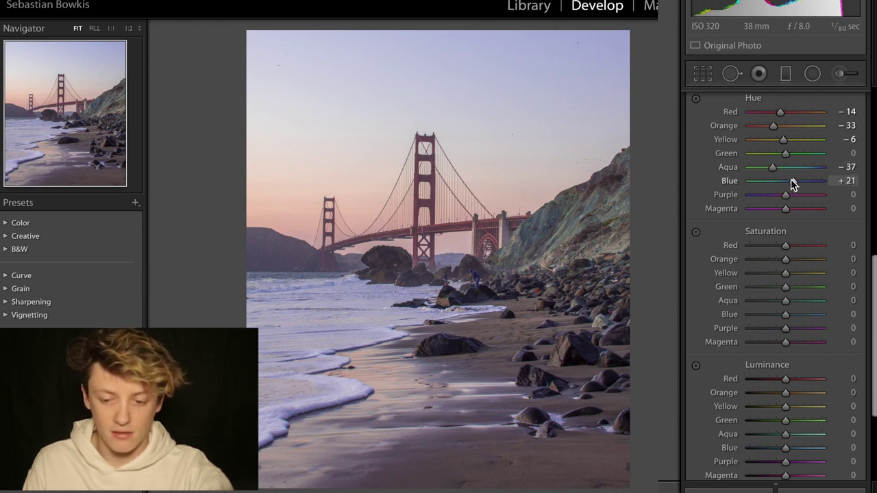
left_click_drag(793, 185, 770, 207)
left_click(774, 198)
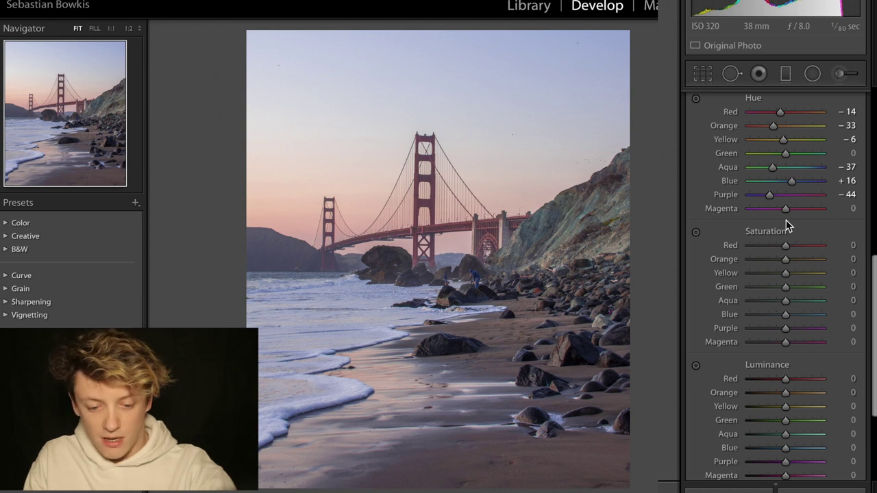
mouse_move(783, 210)
left_mouse_down()
mouse_move(773, 211)
mouse_move(831, 223)
mouse_move(783, 223)
mouse_move(791, 216)
left_mouse_up()
Step: Compare the bridge photo's original and edited versions
scroll(789, 215, "up", 1)
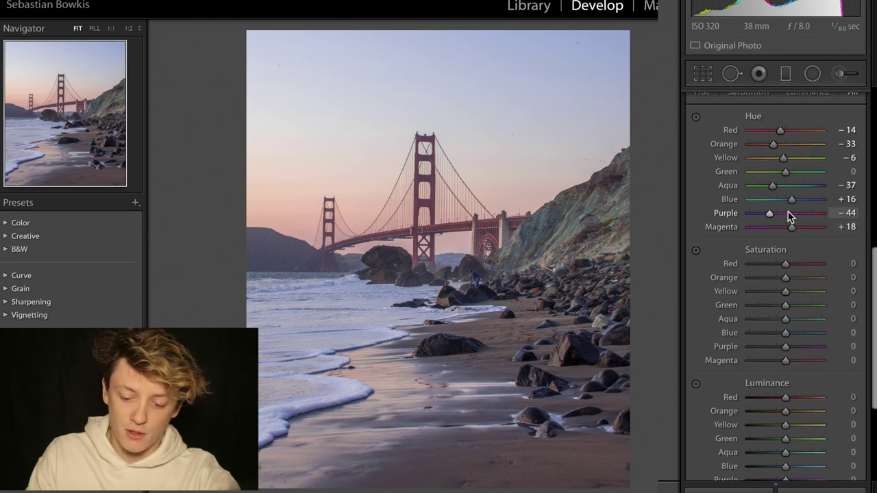
key("backslash")
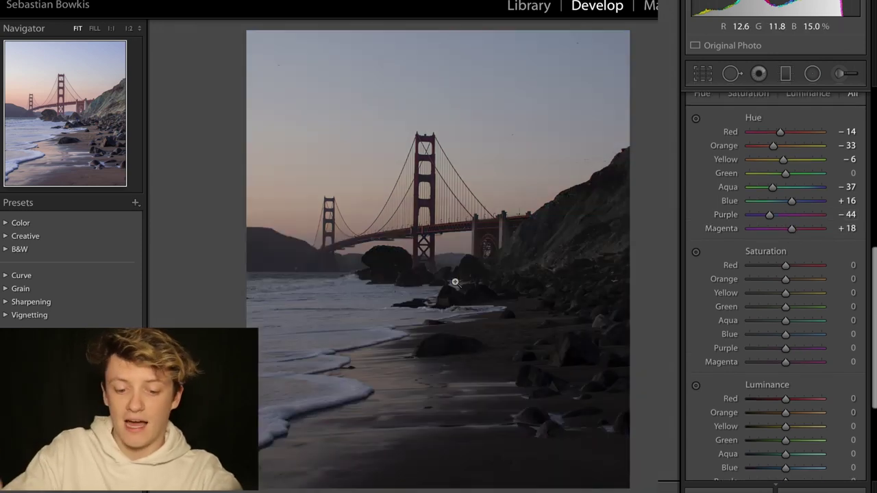
key("backslash")
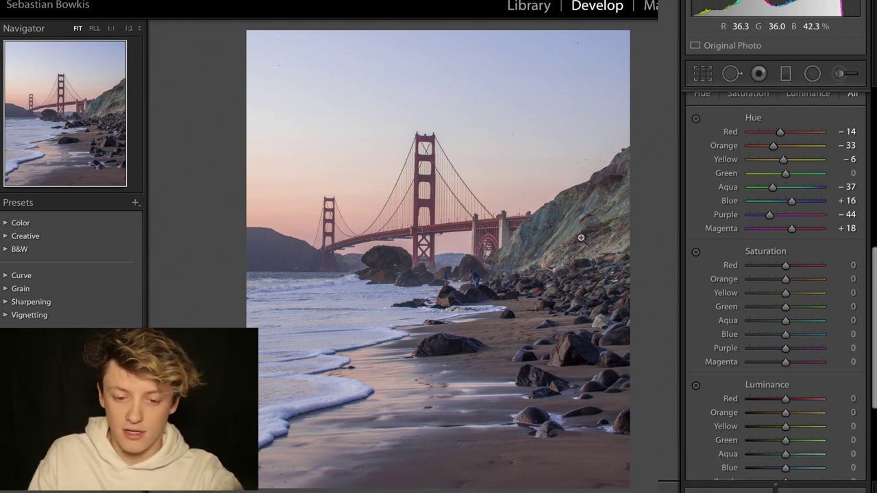
Step: Set the red saturation to +38, and raise the luminance of red to +31 and orange to +38
scroll(818, 298, "down", 3)
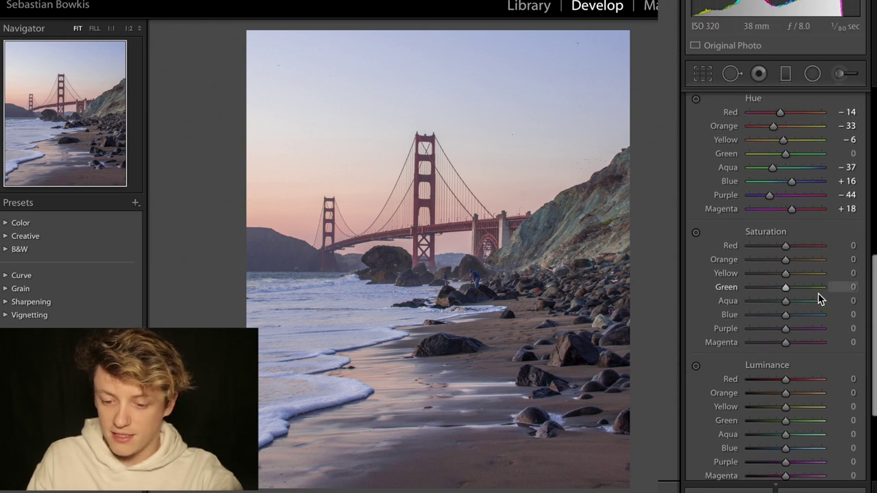
left_click_drag(779, 219, 800, 221)
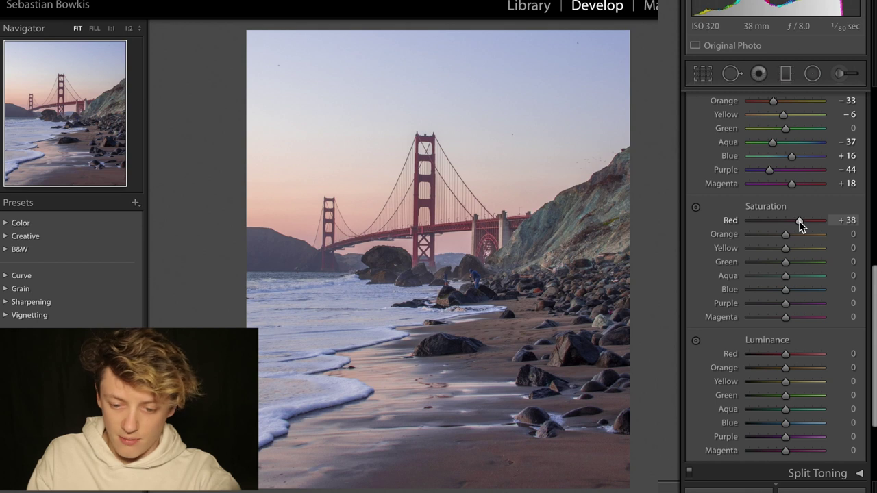
left_click_drag(807, 354, 797, 355)
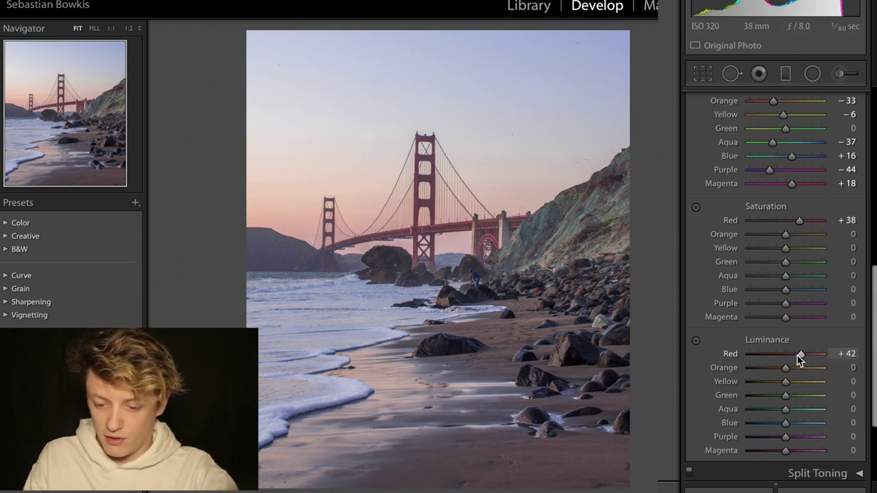
left_click(794, 368)
left_click_drag(795, 369, 800, 368)
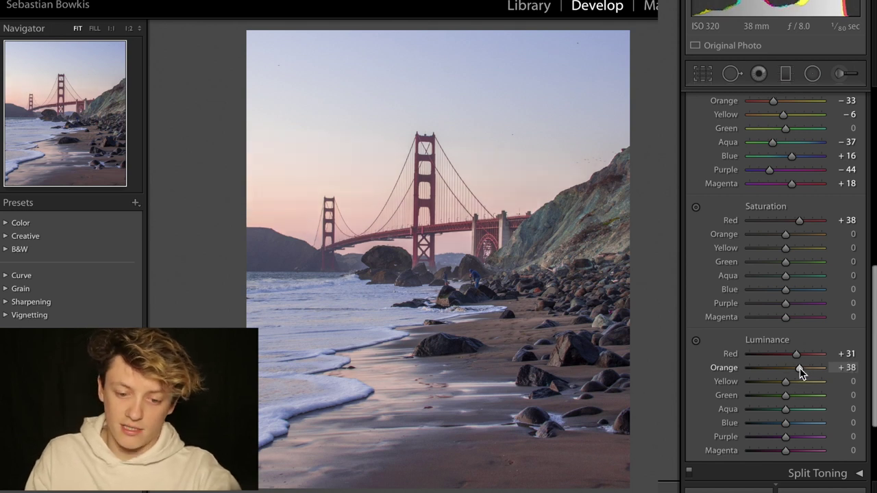
Step: Set the HSL saturation of orange to +21, purple to −40 and blue to −8
mouse_move(786, 234)
left_mouse_down()
mouse_move(858, 236)
mouse_move(792, 239)
left_mouse_up()
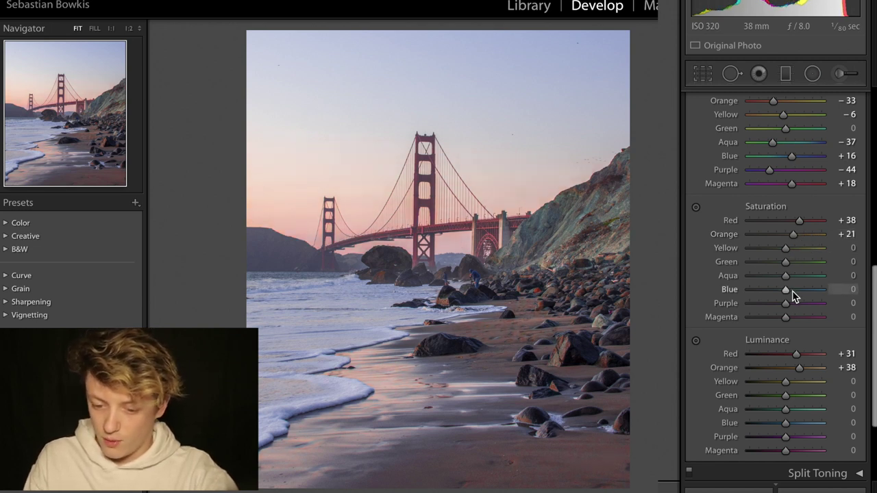
left_click_drag(775, 304, 774, 315)
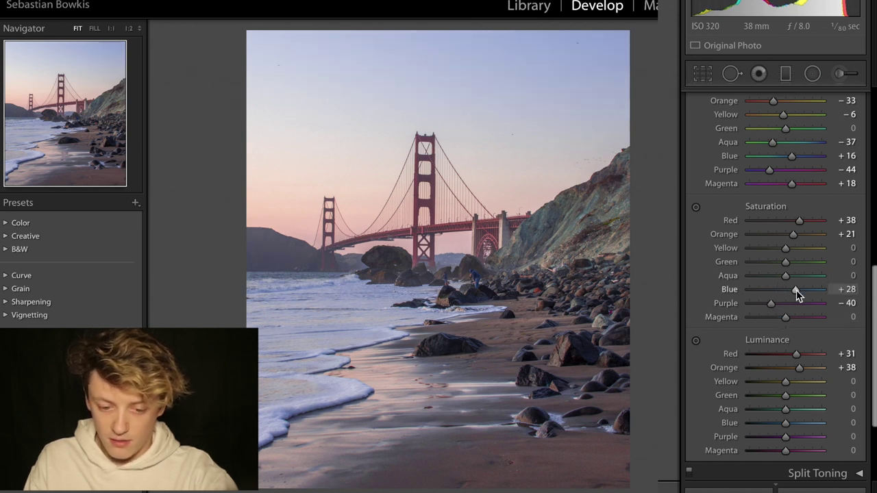
left_click_drag(794, 291, 785, 296)
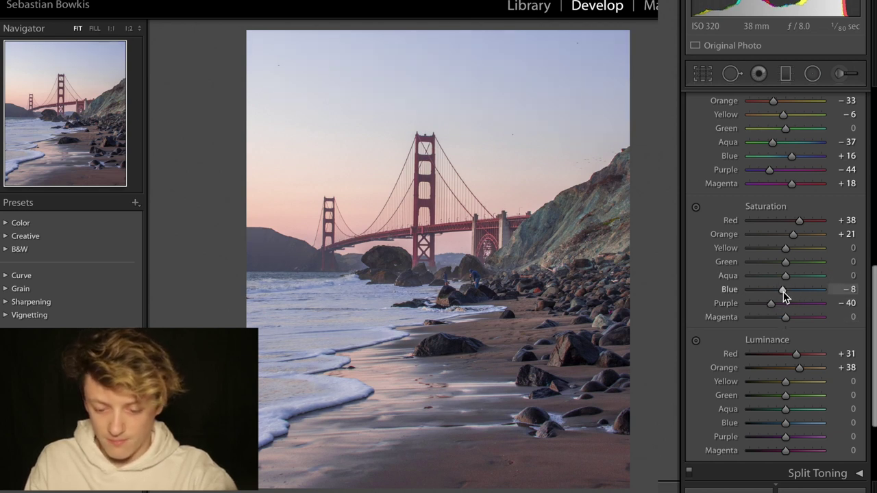
Step: Compare the bridge photo's before and after, and set the HSL luminance of aqua to −39 and blue to +17
key("backslash")
key("backslash")
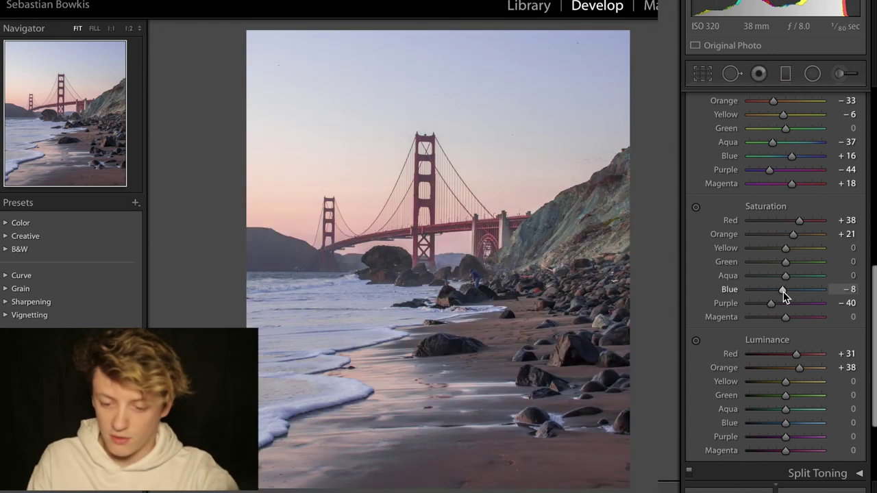
scroll(788, 314, "down", 2)
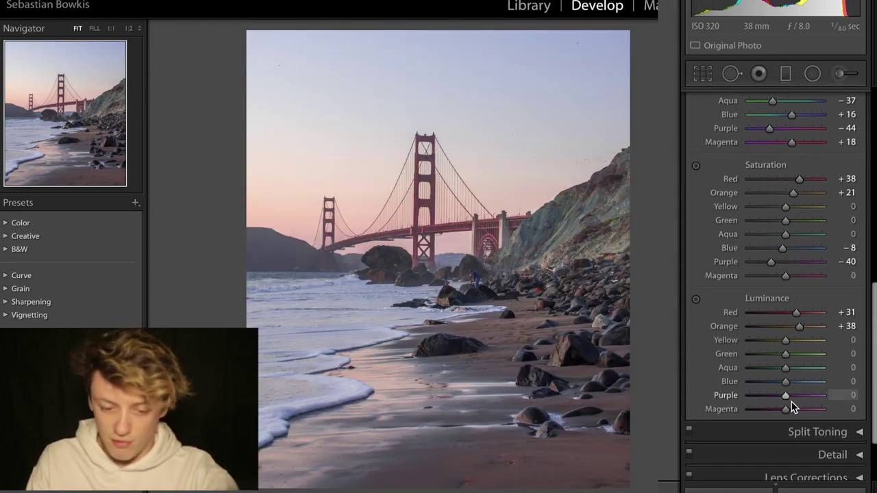
left_click_drag(788, 381, 771, 368)
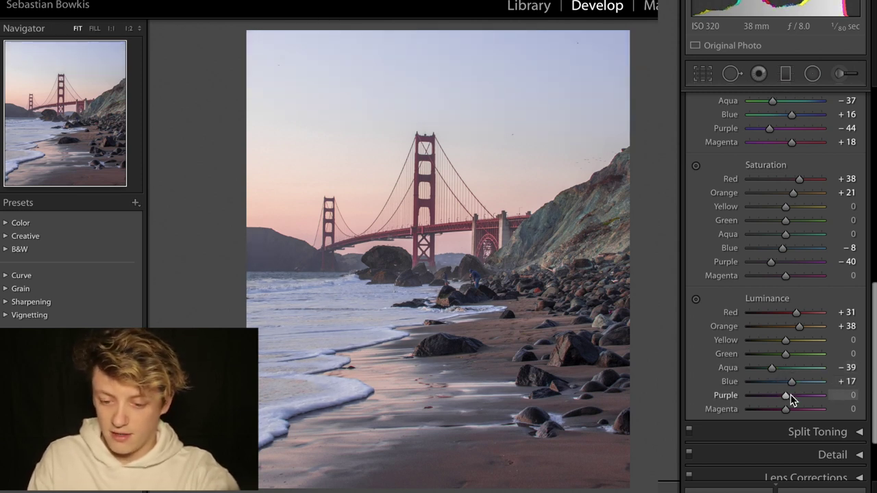
Step: Collapse the HSL adjustments and switch them off and on to compare their effect on the photo
scroll(790, 361, "up", 3)
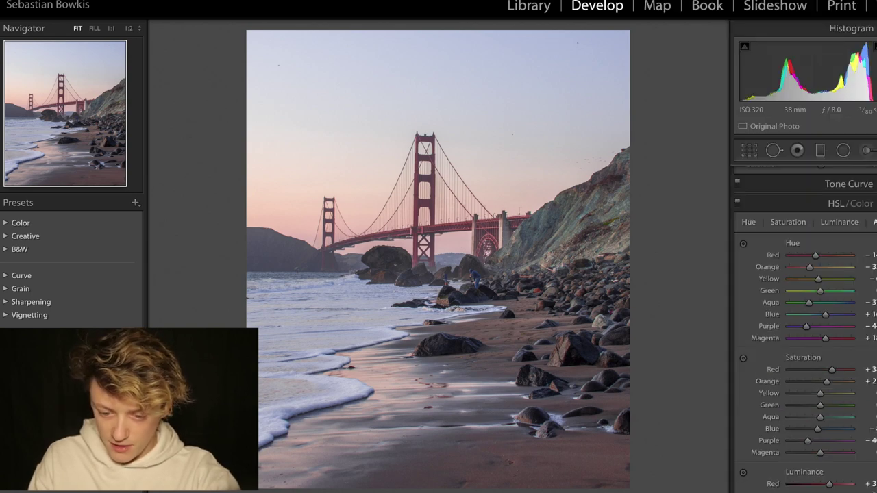
scroll(760, 205, "up", 3)
left_click(755, 362)
left_click(737, 367)
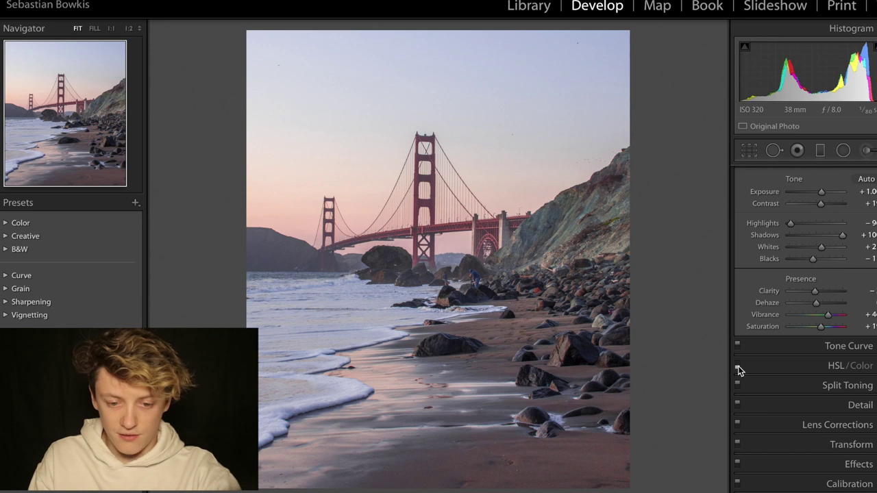
left_click(737, 367)
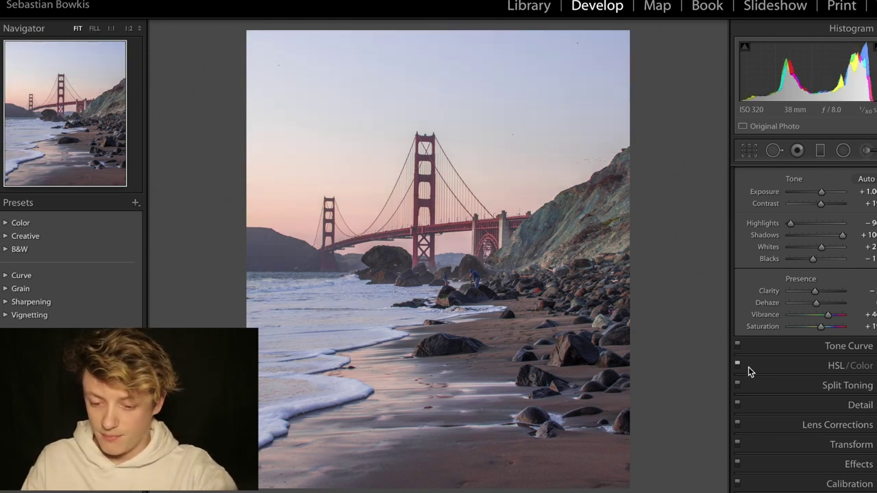
Step: Split-tone the photo with a subtle violet-blue hue in the highlights and a subtle green-teal hue in the shadows
left_click(844, 387)
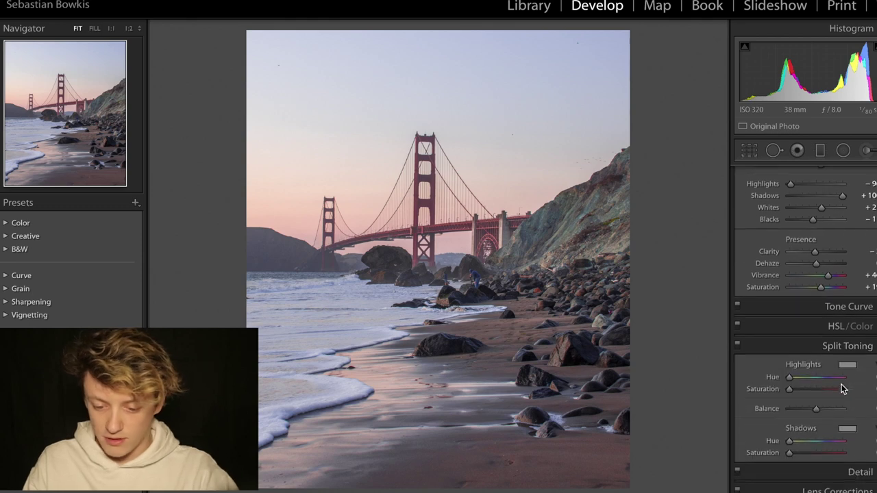
key("alt")
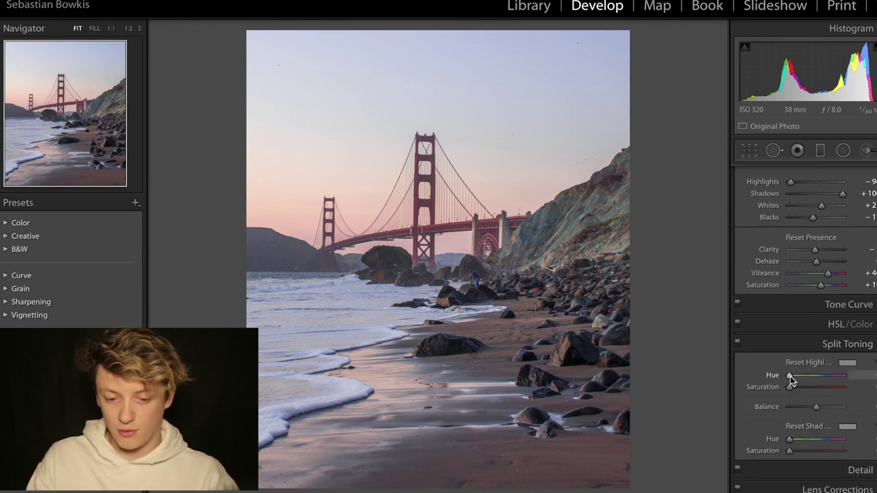
mouse_move(789, 376)
left_mouse_down()
mouse_move(827, 376)
mouse_move(797, 390)
left_mouse_up()
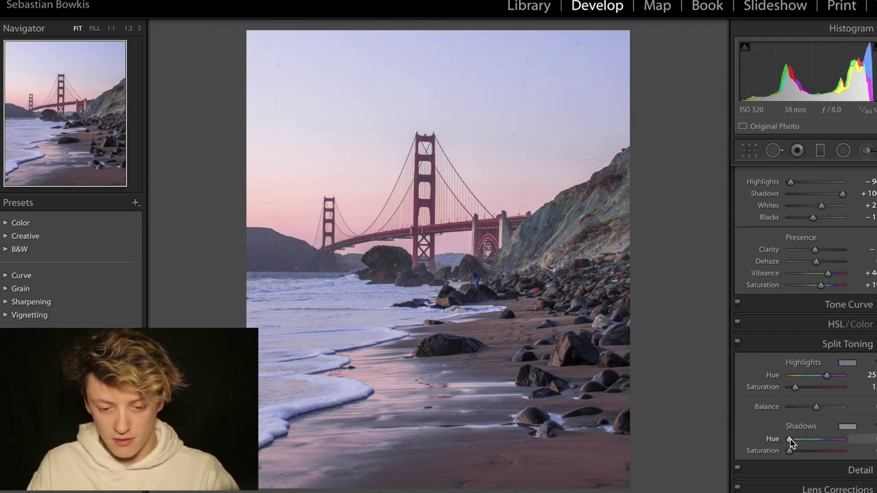
left_click_drag(790, 440, 815, 444)
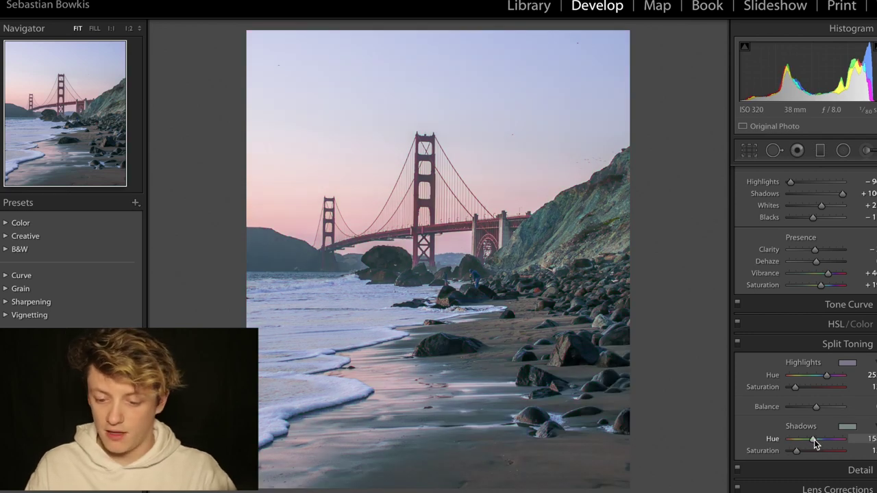
left_click_drag(815, 444, 813, 442)
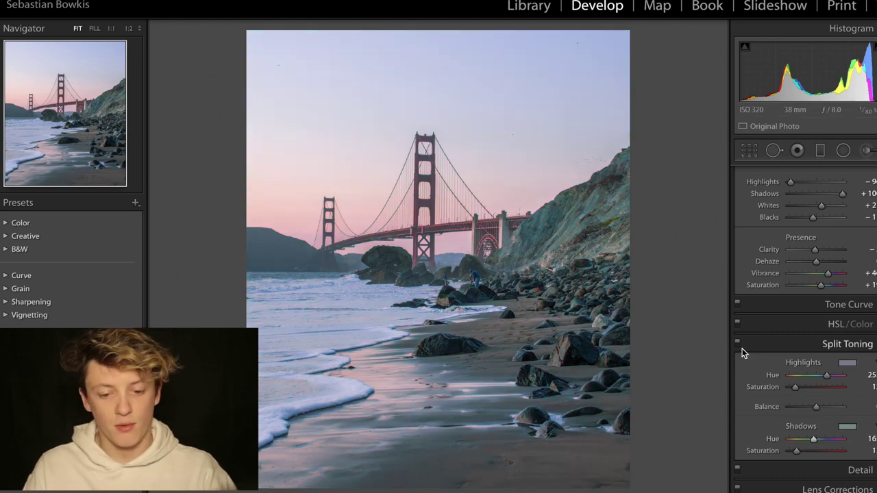
Step: Switch the split toning off and on to compare its effect, and collapse its settings
left_click(738, 342)
left_click(738, 343)
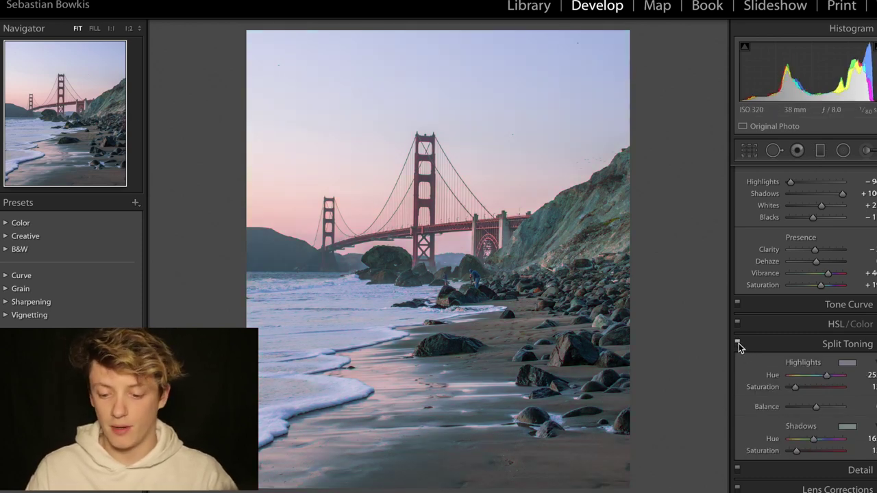
left_click(853, 345)
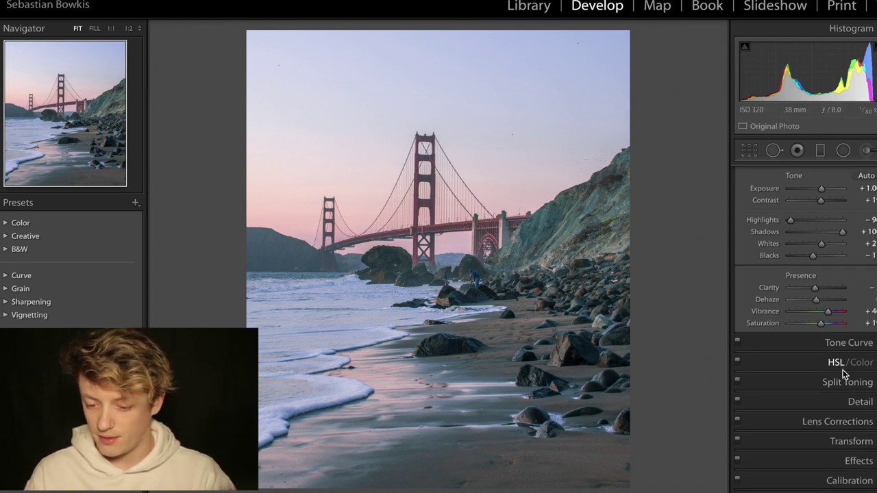
Step: Calibrate the colours by raising the red primary hue slightly, resetting the green primary hue and lowering the blue primary hue
left_click(856, 483)
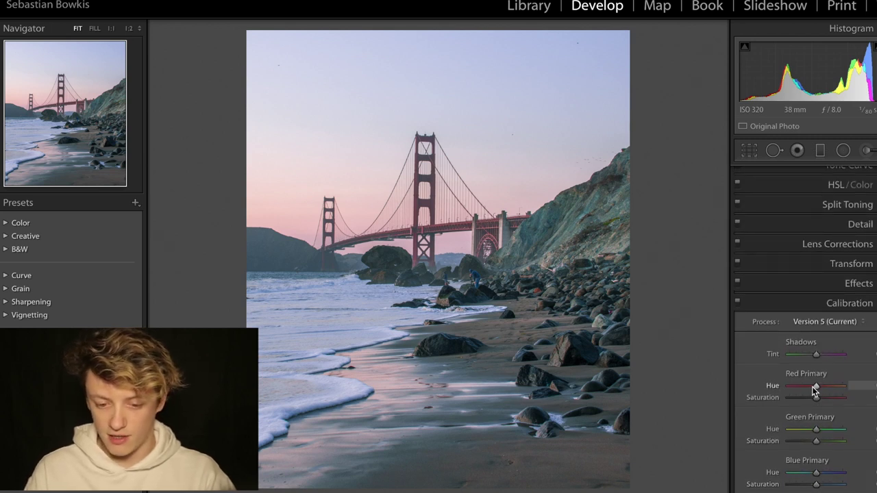
mouse_move(816, 387)
left_mouse_down()
mouse_move(803, 388)
mouse_move(851, 390)
mouse_move(819, 392)
left_mouse_up()
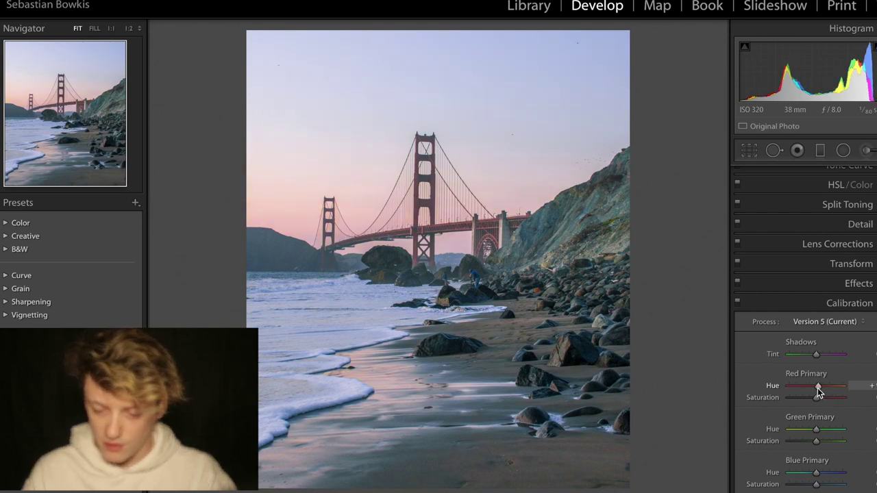
mouse_move(816, 430)
left_mouse_down()
mouse_move(791, 429)
mouse_move(853, 427)
mouse_move(797, 429)
mouse_move(810, 432)
left_mouse_up()
double_click(773, 429)
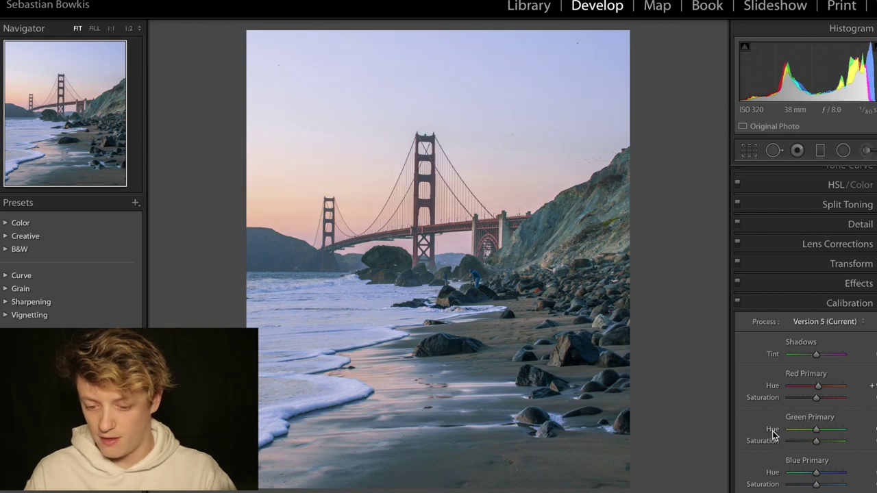
mouse_move(814, 474)
left_mouse_down()
mouse_move(802, 474)
mouse_move(839, 474)
mouse_move(813, 475)
left_mouse_up()
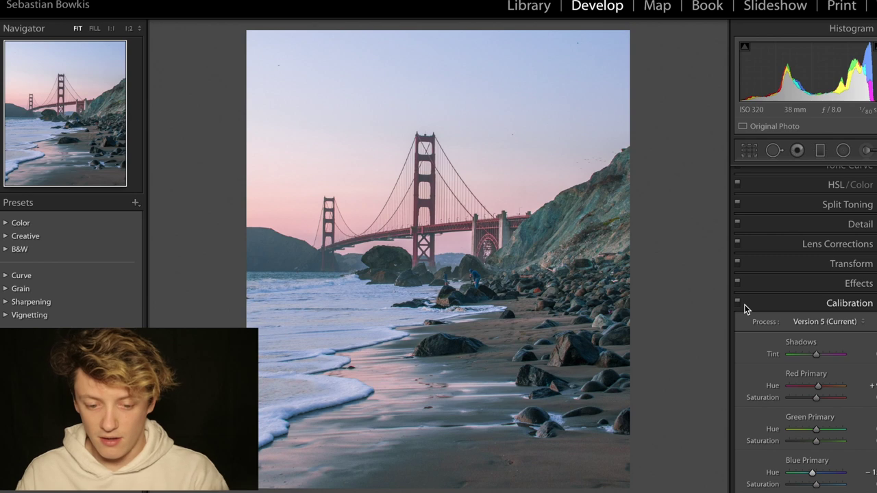
Step: Switch the calibration off and on to compare its effect, and collapse its settings
left_click(736, 302)
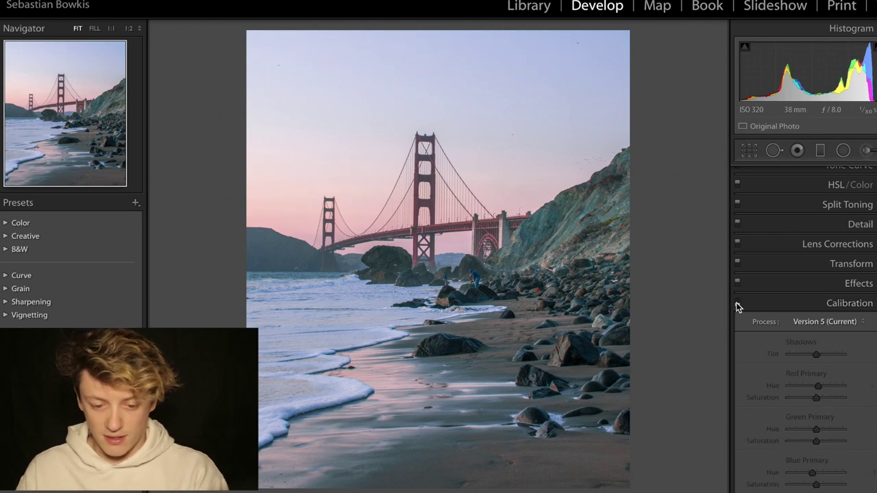
left_click(737, 302)
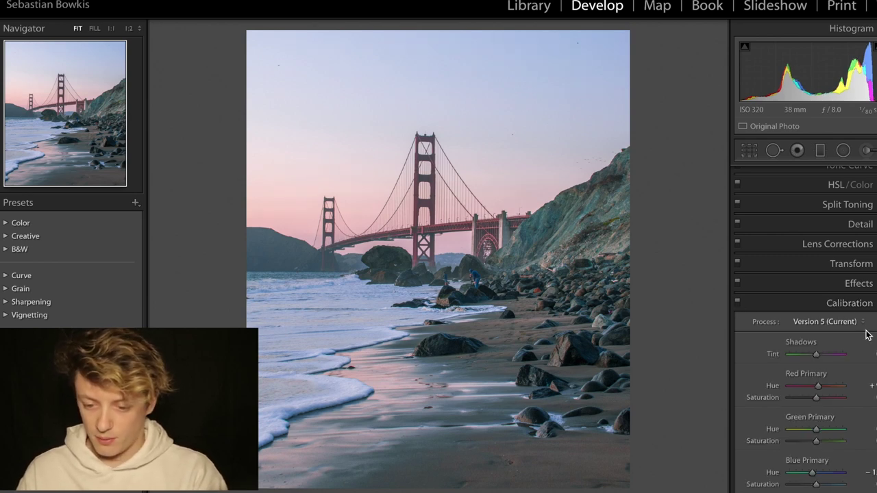
left_click(862, 306)
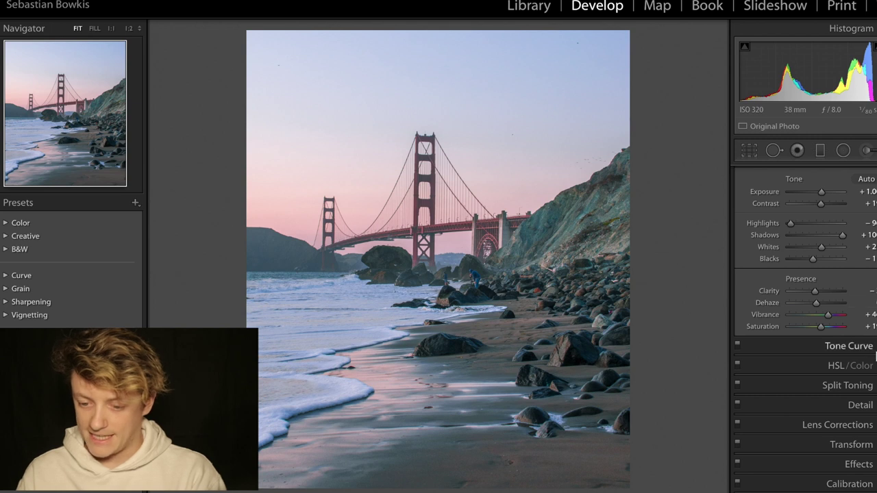
Step: Shape the RGB tone curve into an S by anchoring the highlights, pulling down the shadows and slightly lifting the black point
scroll(860, 305, "up", 3)
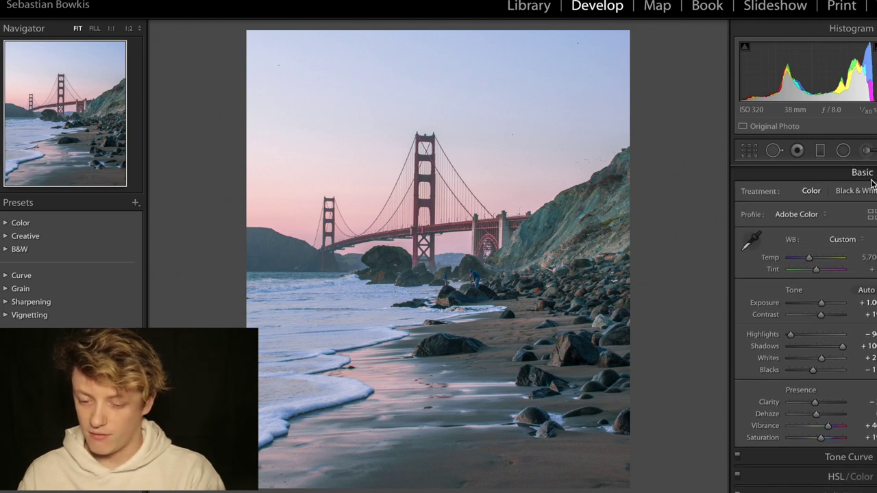
left_click(866, 173)
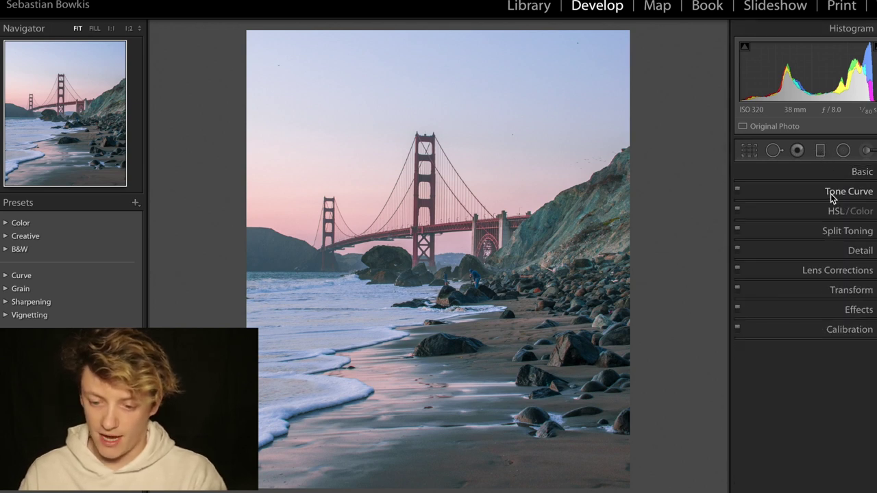
left_click(828, 194)
left_click_drag(859, 248, 858, 238)
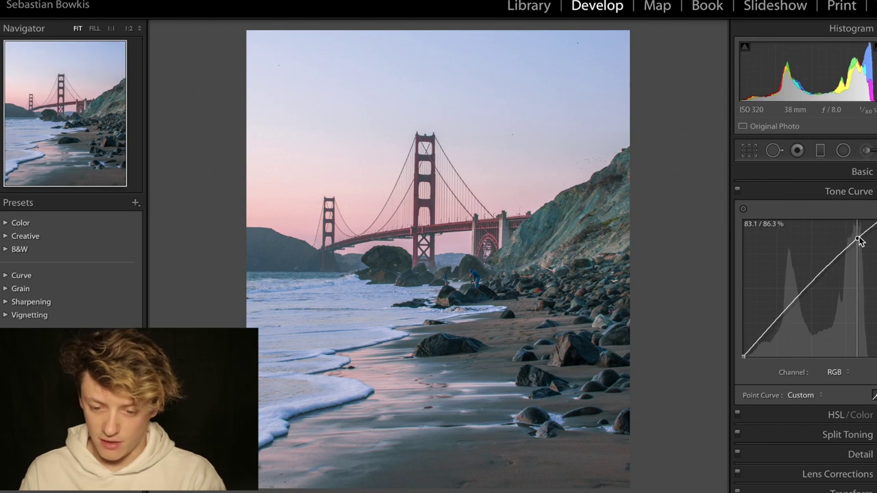
mouse_move(769, 326)
left_mouse_down()
mouse_move(752, 353)
mouse_move(774, 334)
left_mouse_up()
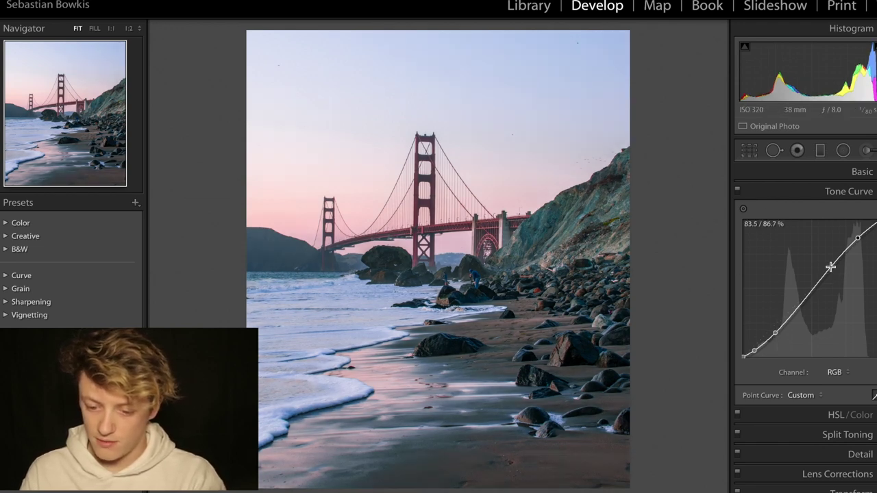
left_click_drag(743, 355, 753, 352)
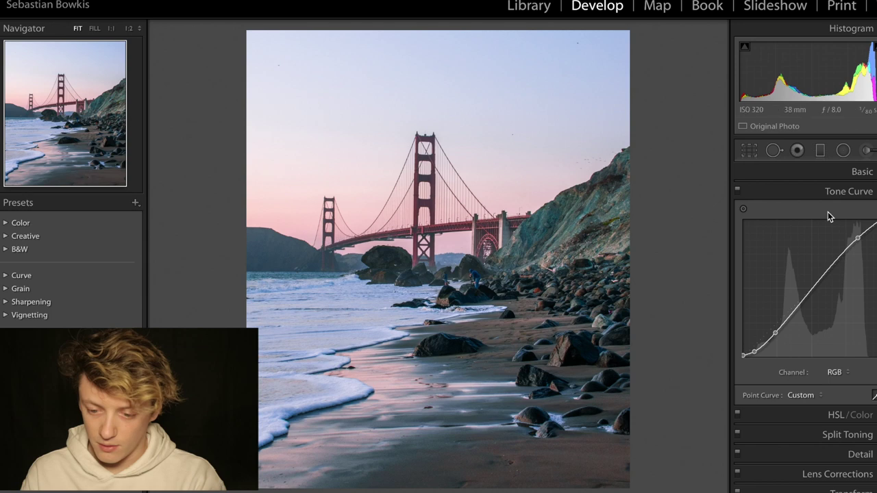
Step: Lower the tone curve's white point slightly and raise its midtones, then collapse the curve settings
left_click_drag(875, 222, 872, 226)
left_click_drag(815, 289, 811, 290)
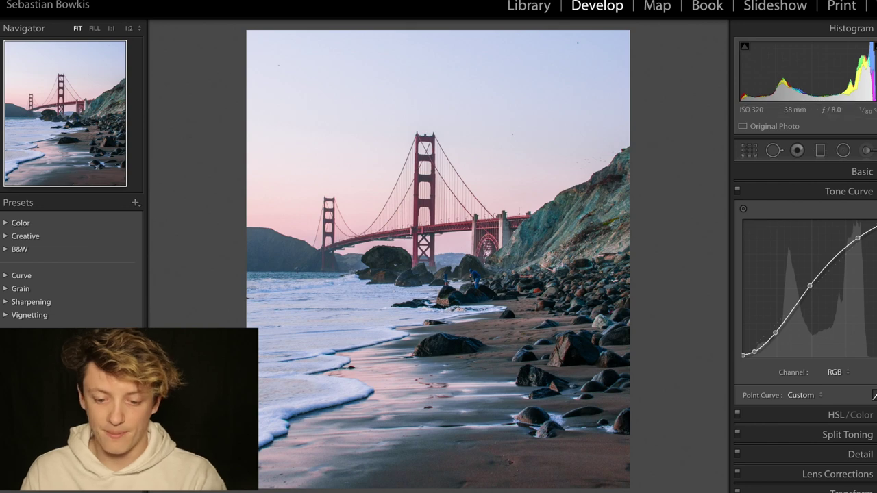
left_click(825, 195)
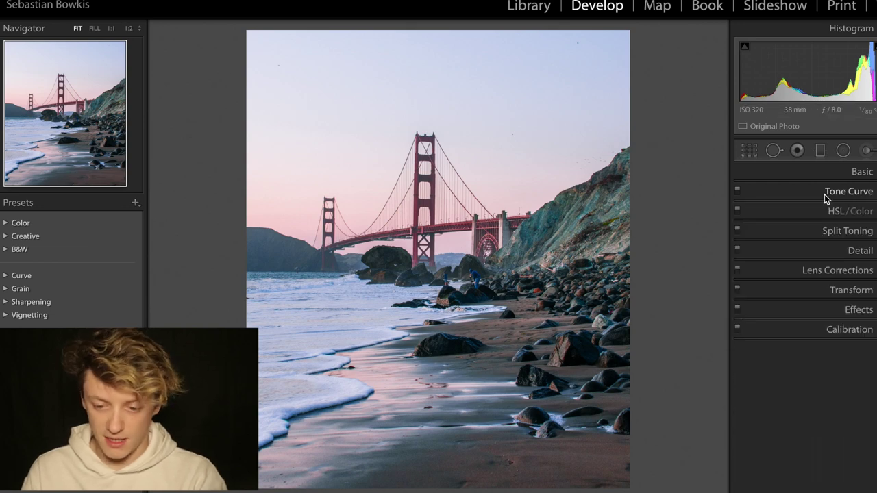
Step: Add a near-vertical graduated filter over the cliff and rocks on the photo's right side, and reset all its effect values
left_click(820, 151)
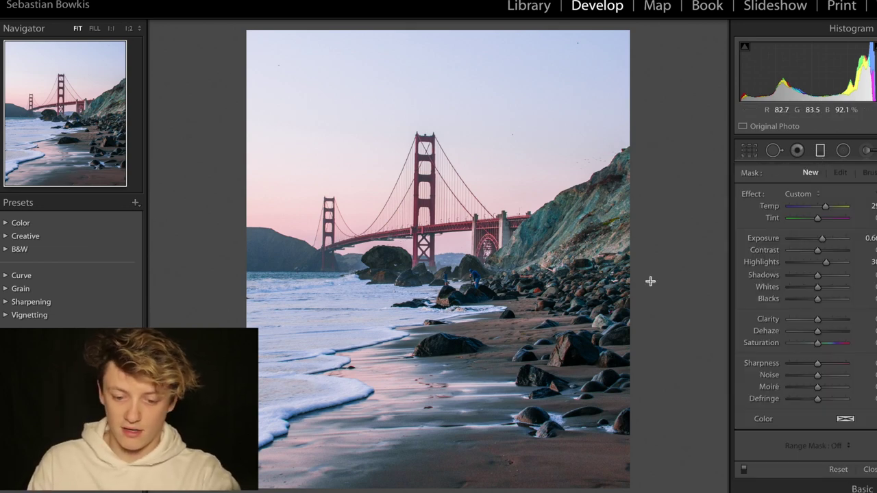
left_click_drag(465, 369, 458, 369)
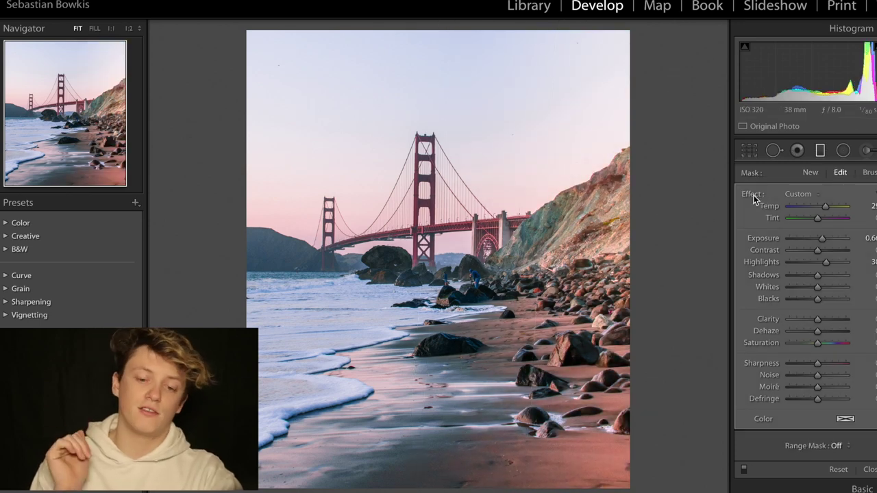
double_click(753, 194)
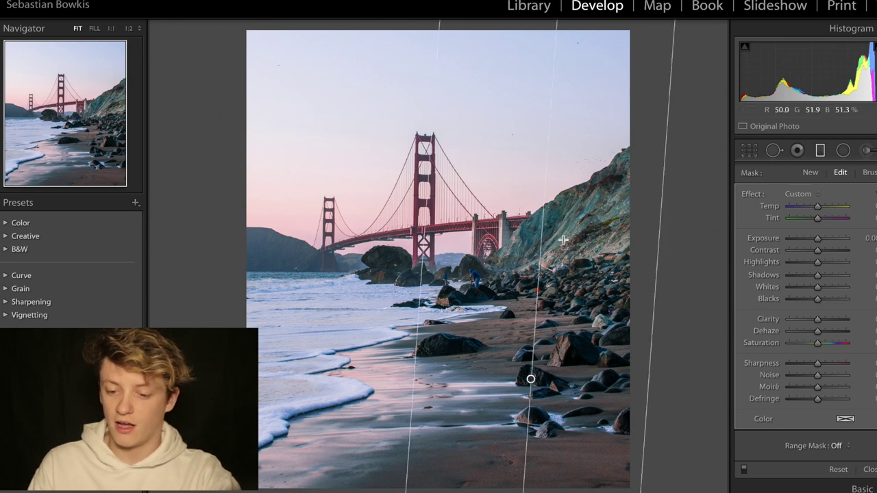
Step: Lower the graduated filter's exposure, contrast, saturation and sharpness, and raise its temperature slightly and its noise reduction
left_click(805, 251)
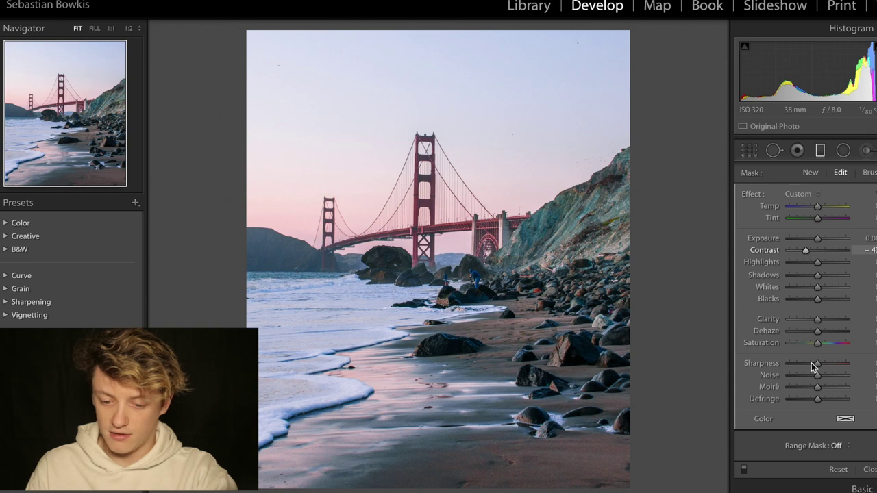
left_click(806, 343)
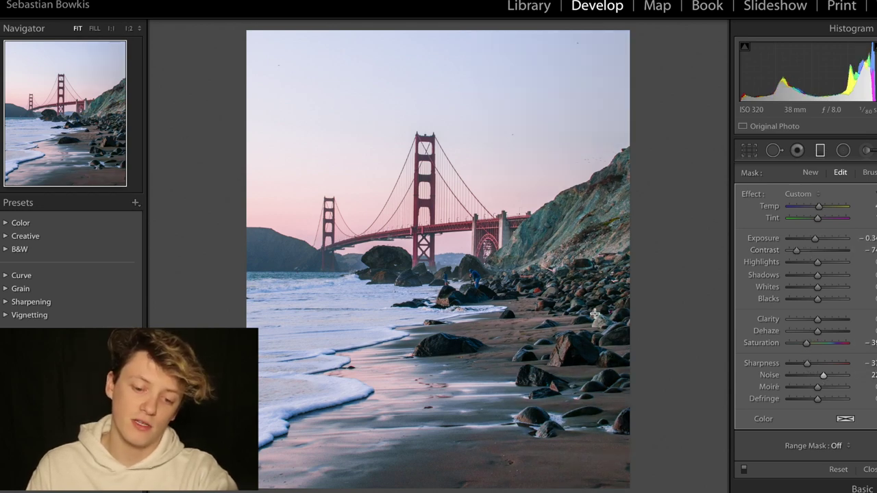
left_click_drag(403, 478, 657, 279)
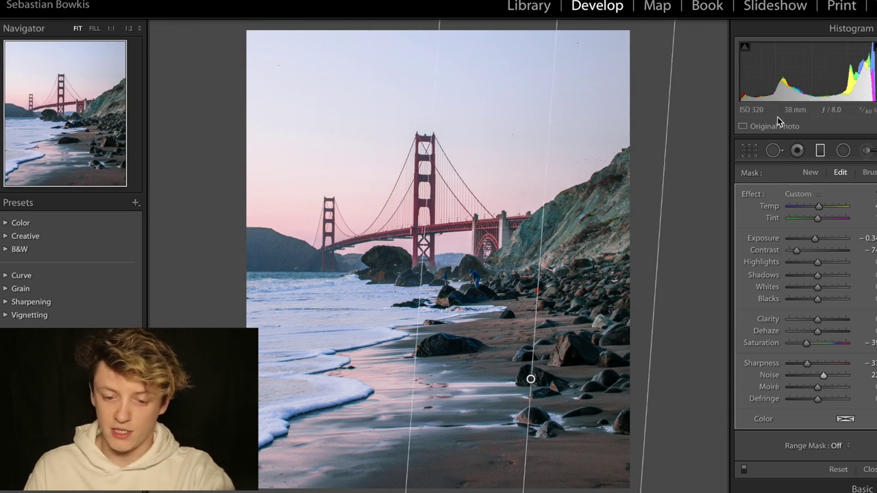
Step: Crop the bridge photo tighter by trimming a strip of cliff and rocks off its right side
left_click(749, 151)
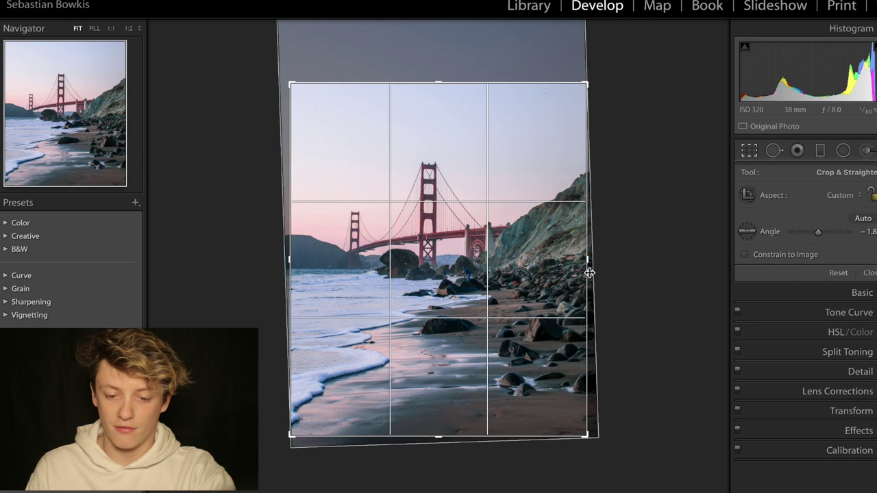
left_click_drag(587, 261, 567, 265)
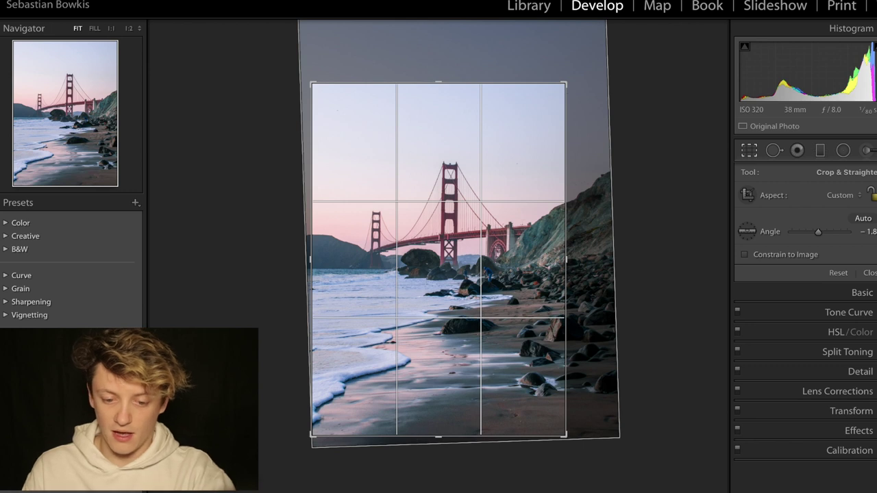
key("Return")
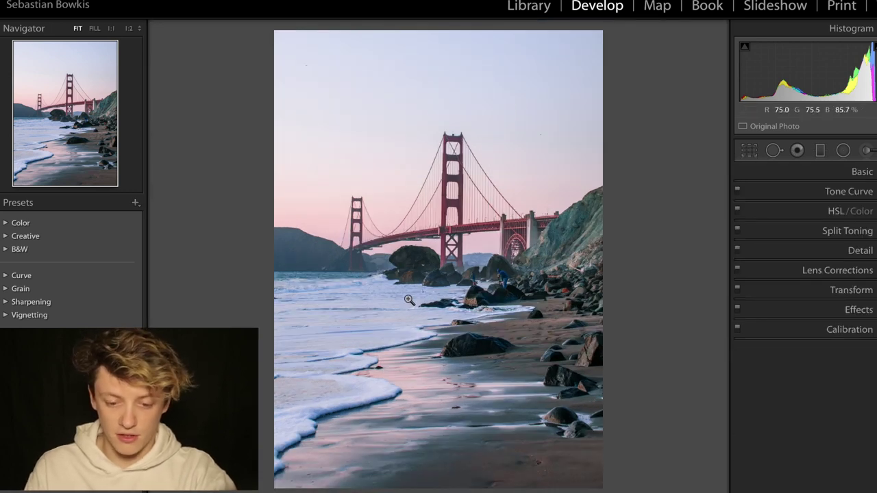
Step: Compare the unedited version of the bridge photo with the edited one
key("backslash")
key("backslash")
key("backslash")
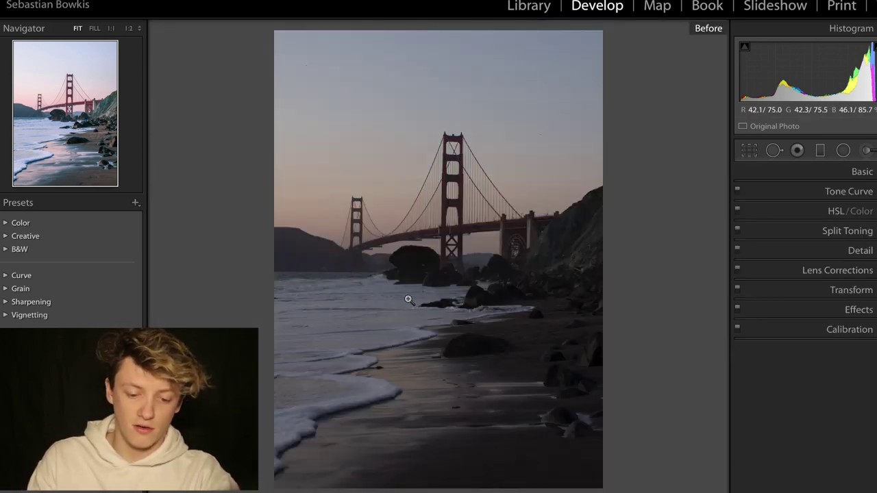
key("backslash")
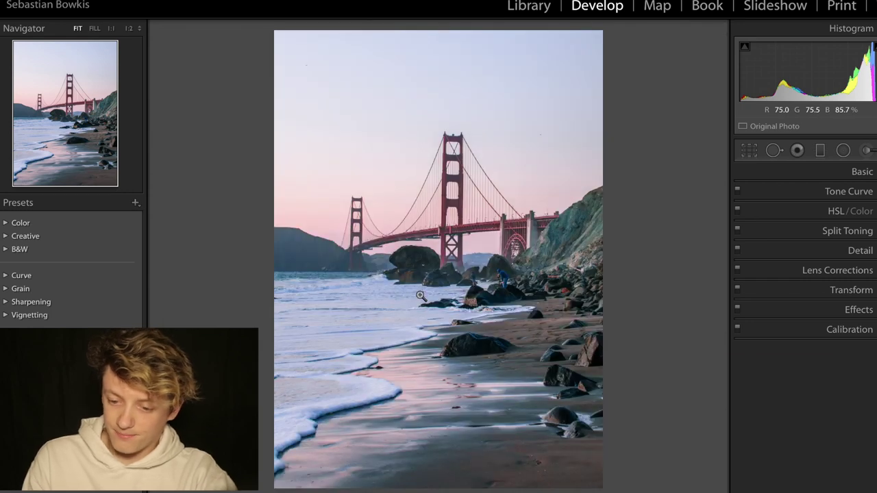
Step: Add a horizontal graduated filter over the upper sky with reset effects, and lower its exposure to about -0.9 and saturation to about -40
left_click(822, 150)
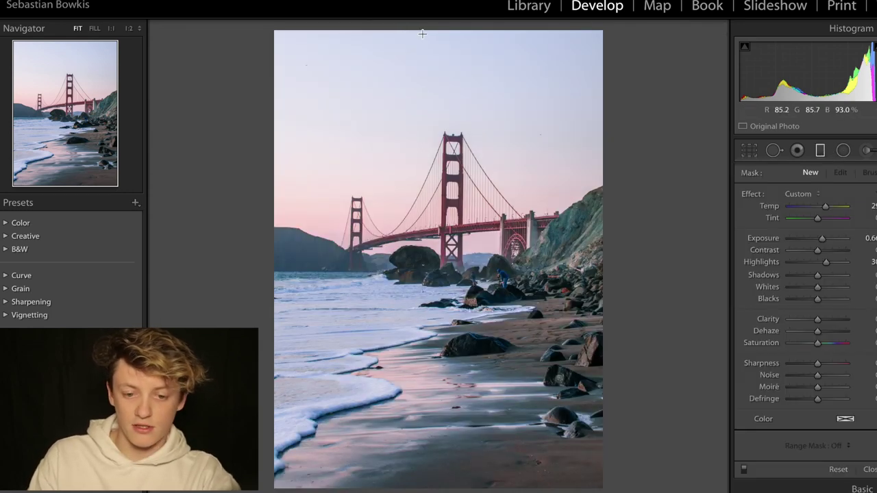
left_click_drag(435, 37, 435, 124)
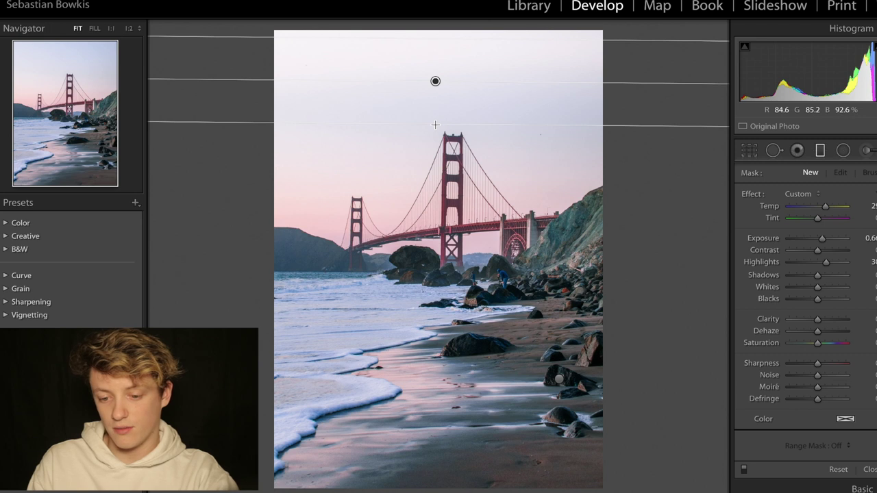
double_click(747, 194)
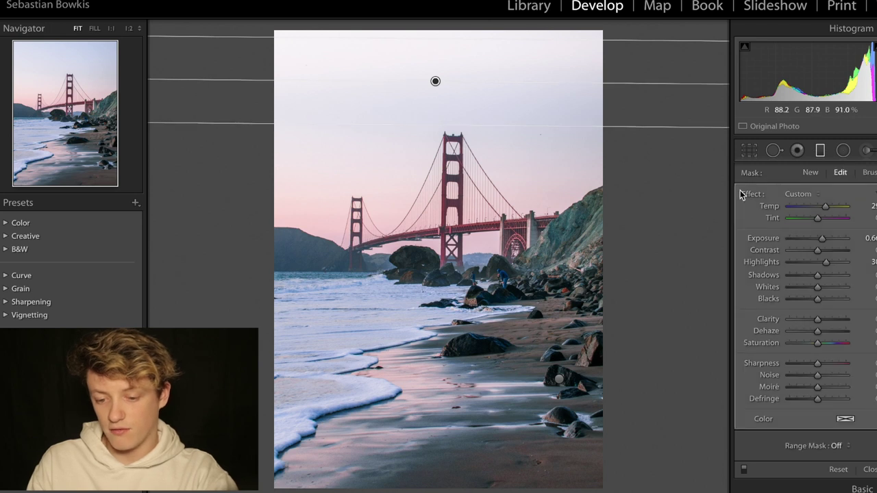
left_click(809, 240)
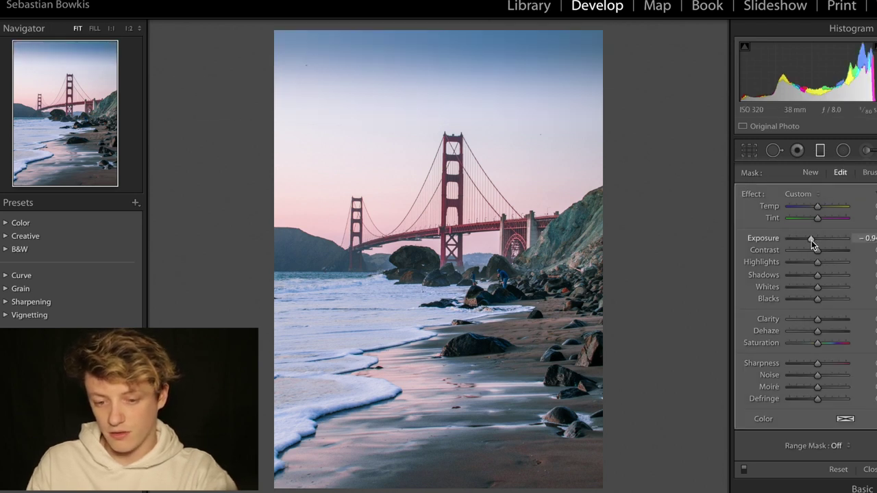
left_click(810, 344)
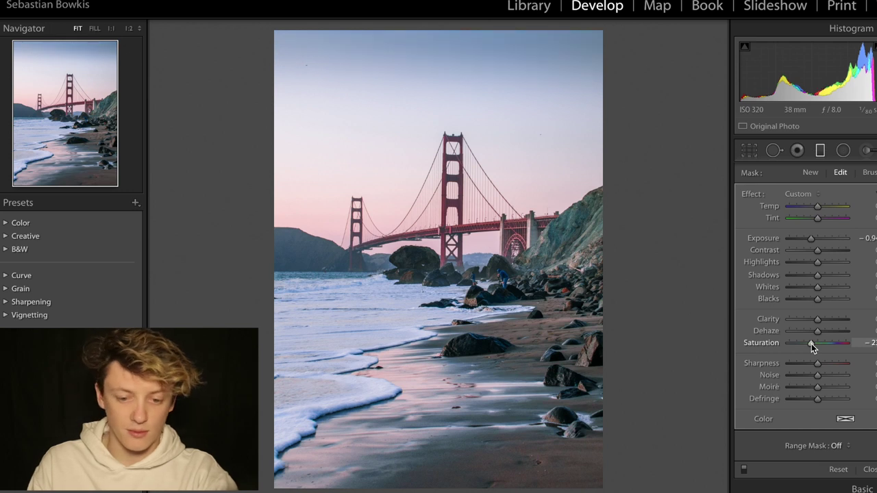
left_click(806, 344)
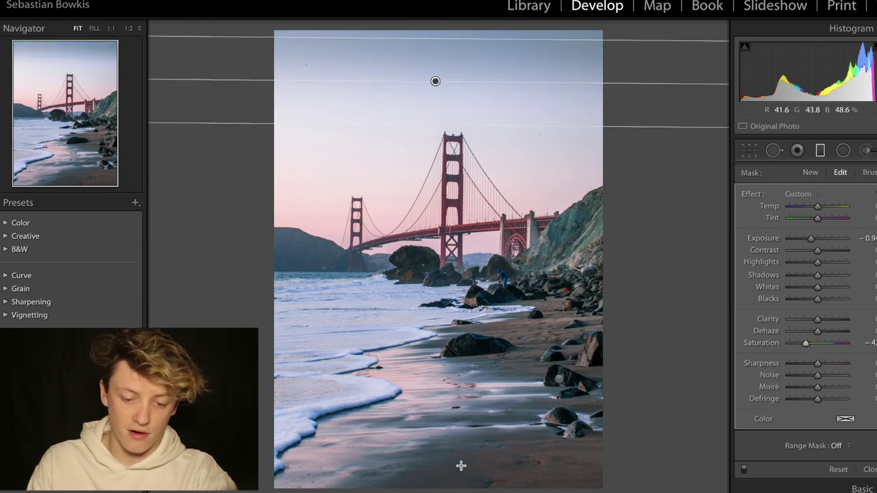
Step: Add a slightly tilted graduated filter over the beach foreground with reset effects and exposure at about -0.5, and compare before and after
left_click_drag(459, 466, 450, 364)
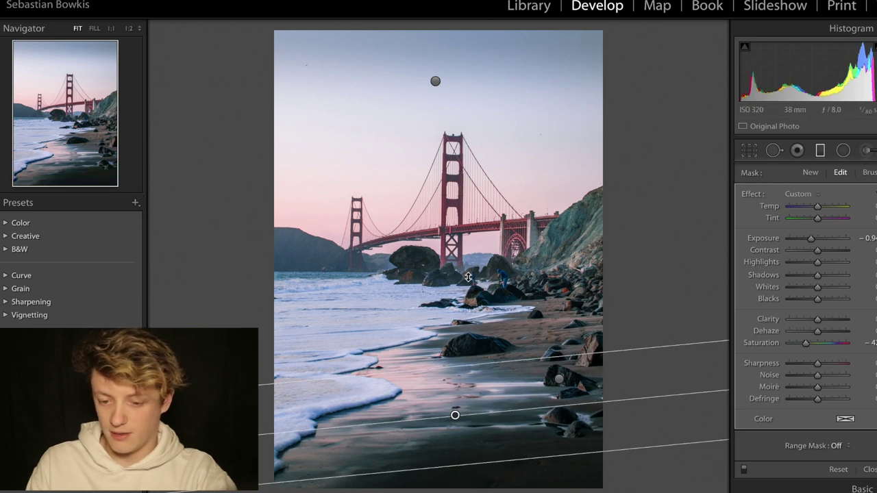
double_click(750, 194)
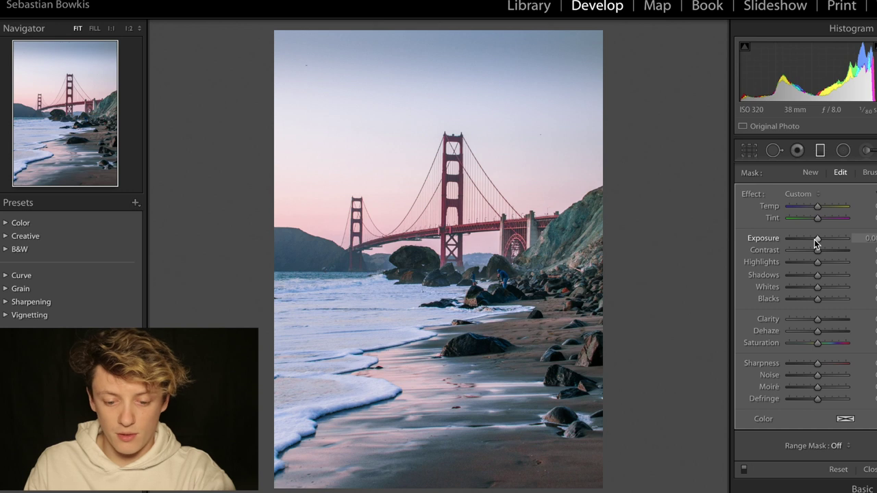
left_click_drag(815, 241, 812, 242)
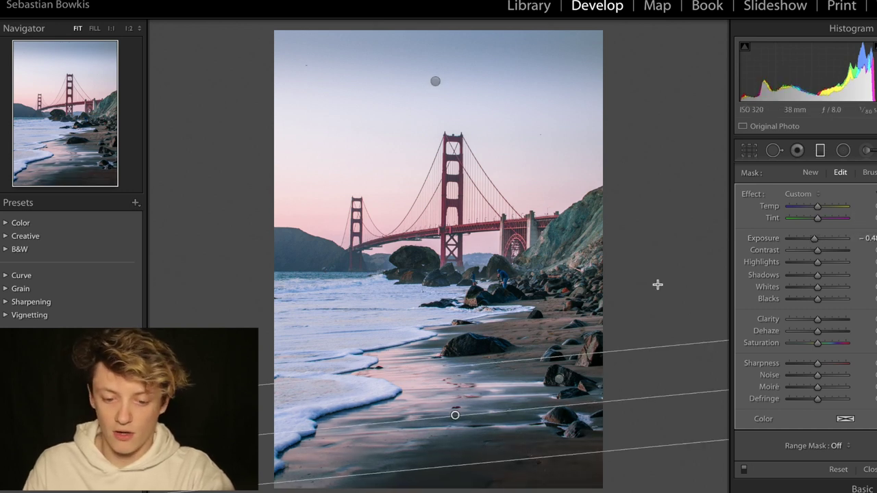
key("m")
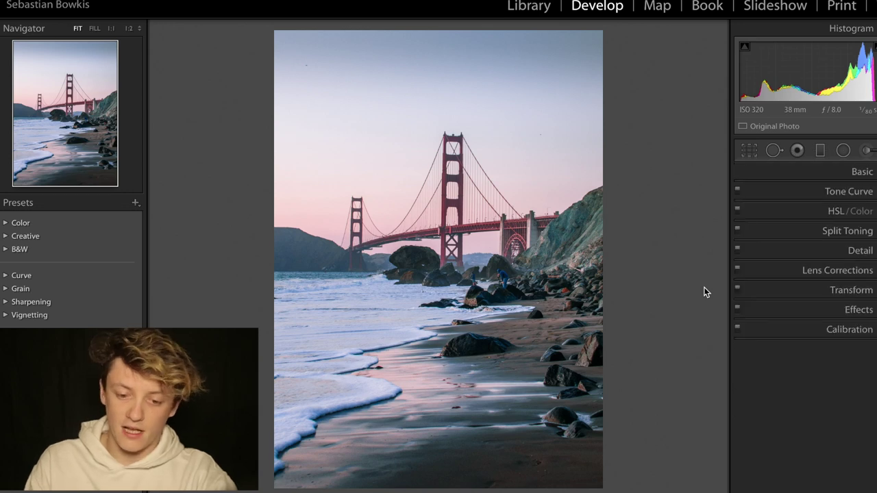
key("backslash")
key("backslash")
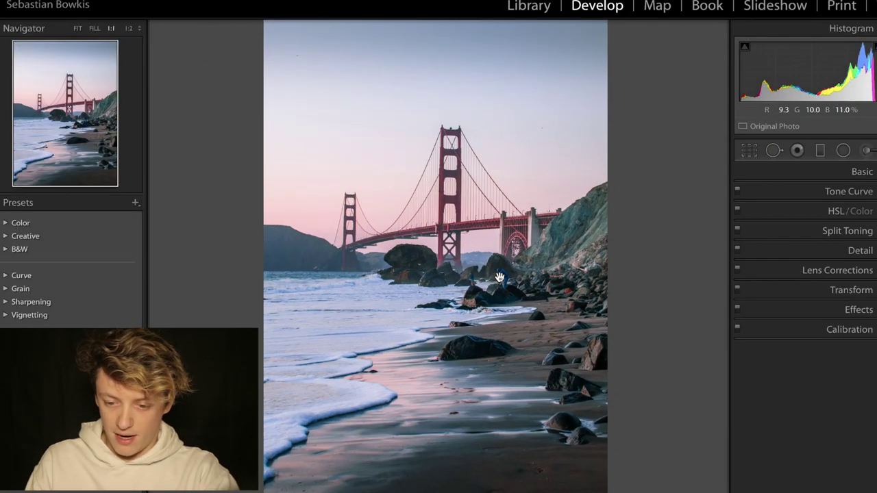
Step: Try to heal the person in blue off the rocks at 1:1 view with an enlarged spot removal brush
left_click(493, 277)
left_click(843, 152)
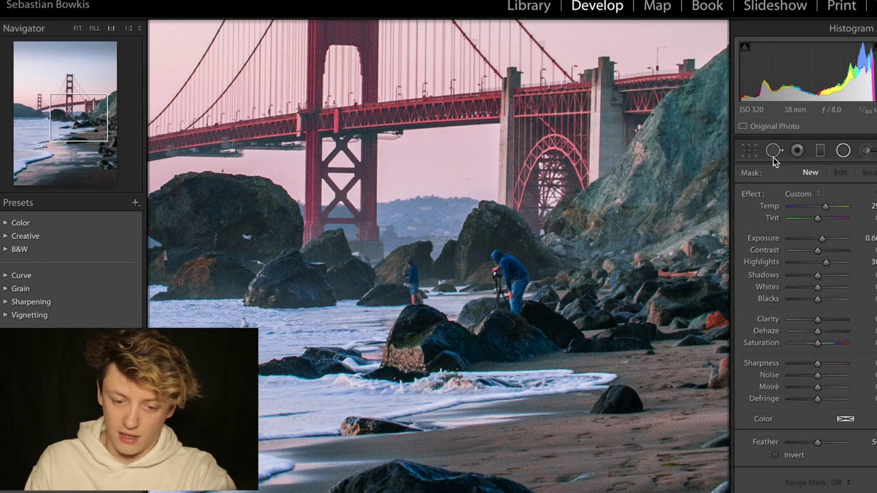
left_click(772, 152)
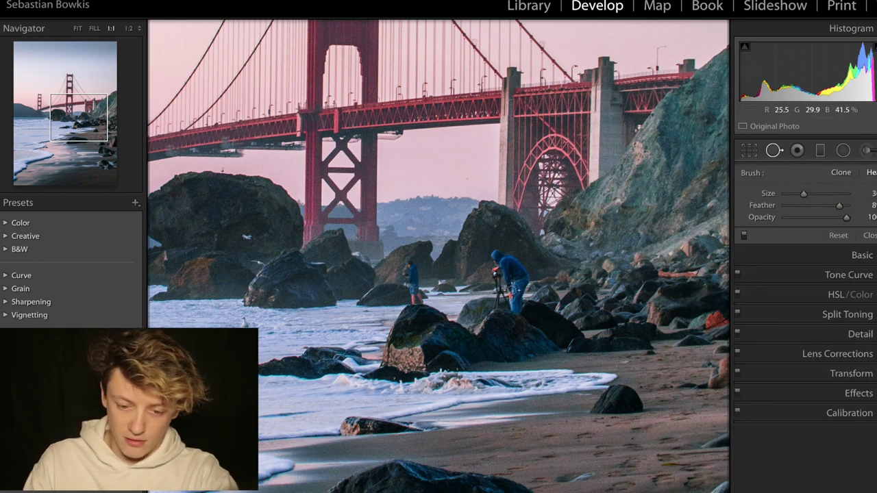
scroll(513, 290, "up", 5)
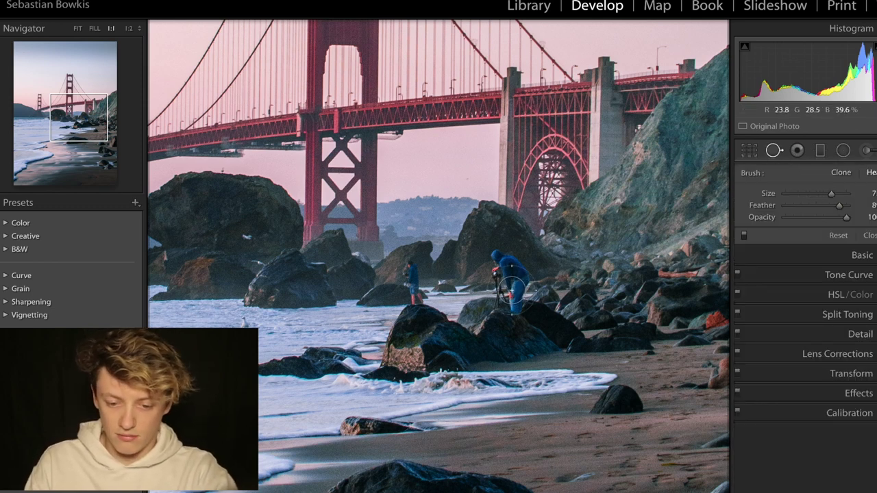
left_click_drag(495, 248, 520, 269)
Step: View the edited bridge photo in the Library and compare it with the neighbouring car photo
key("e")
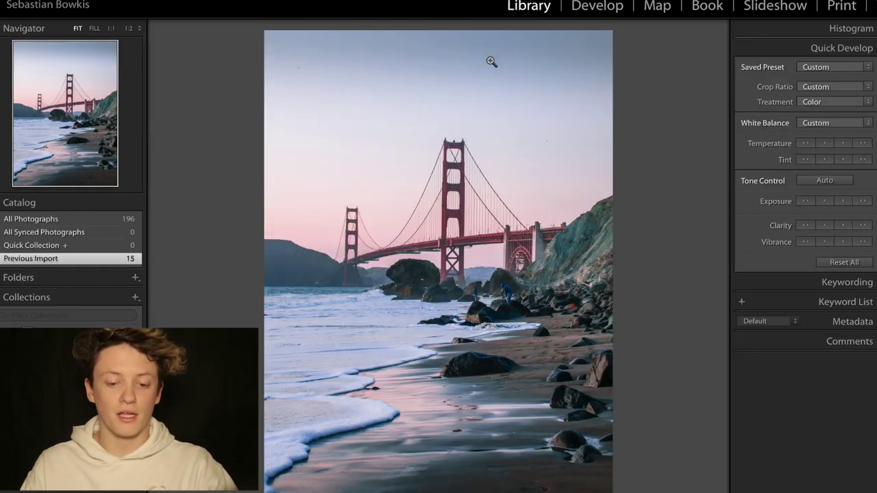
key("Right")
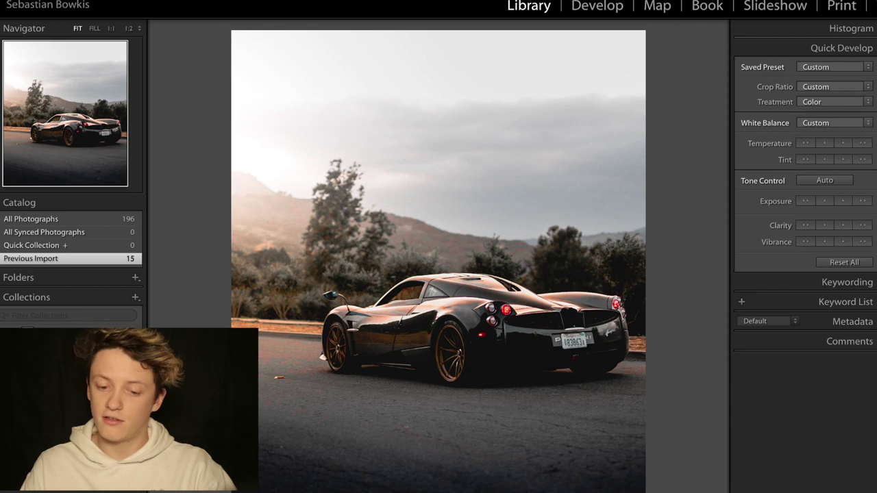
key("Left")
key("Right")
key("Left")
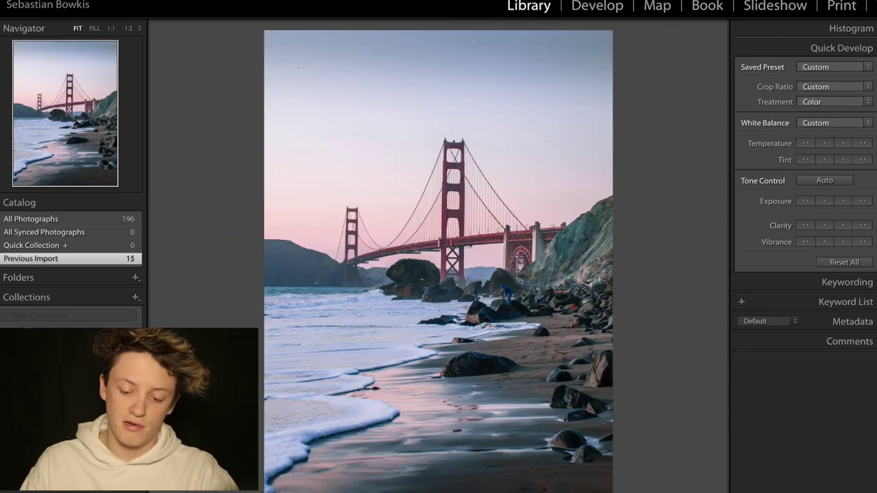
key("Right")
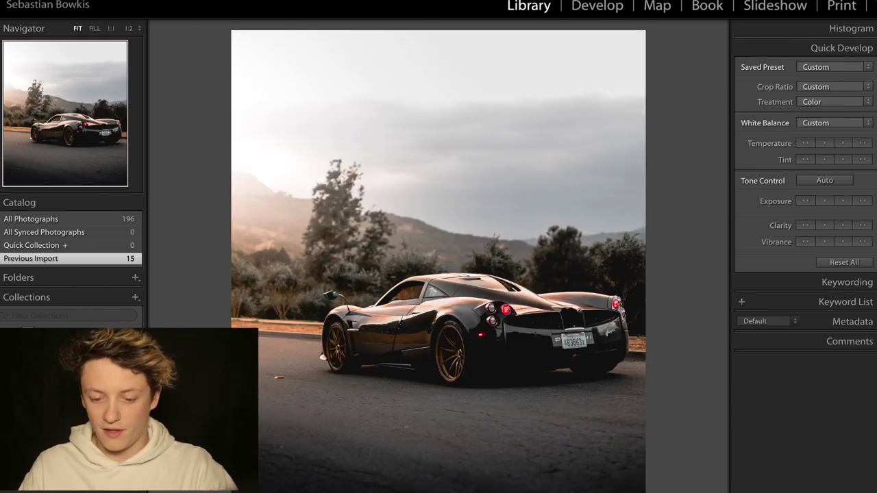
key("Left")
key("Right")
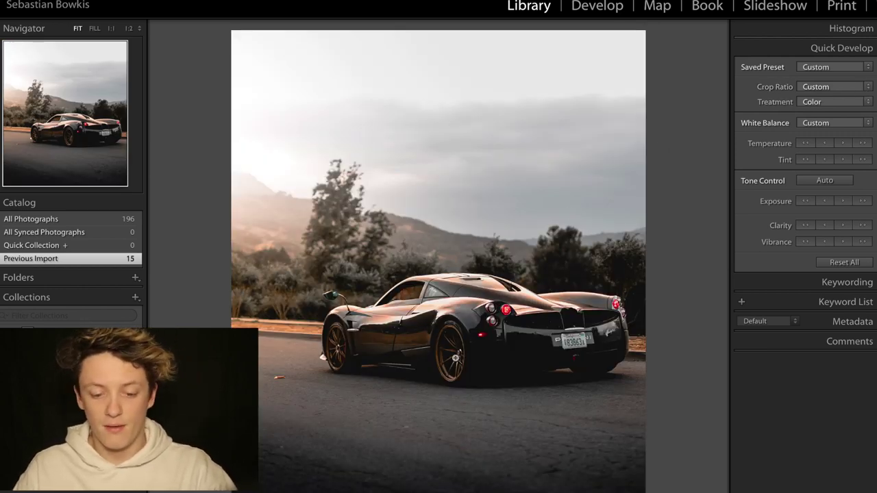
key("Left")
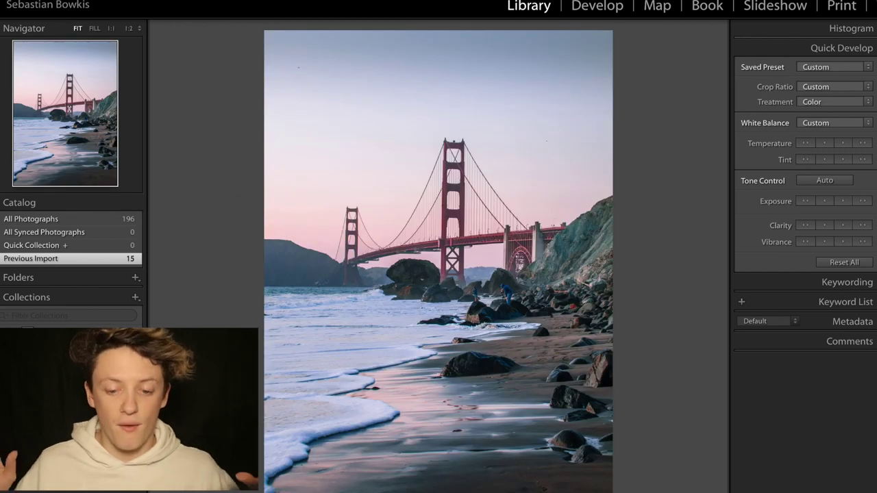